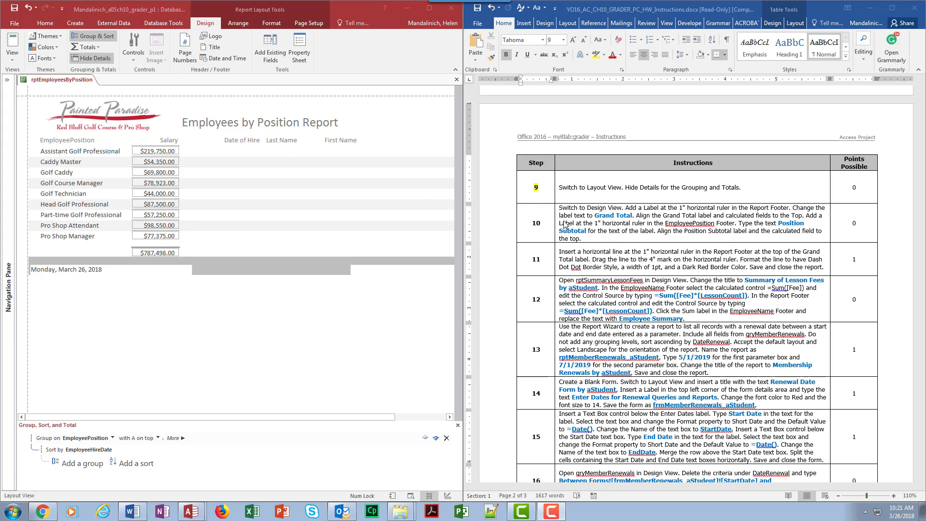
Switch the report to Design View and open up space in the EmployeePosition Footer section.
left_click(10, 61)
left_click(12, 64)
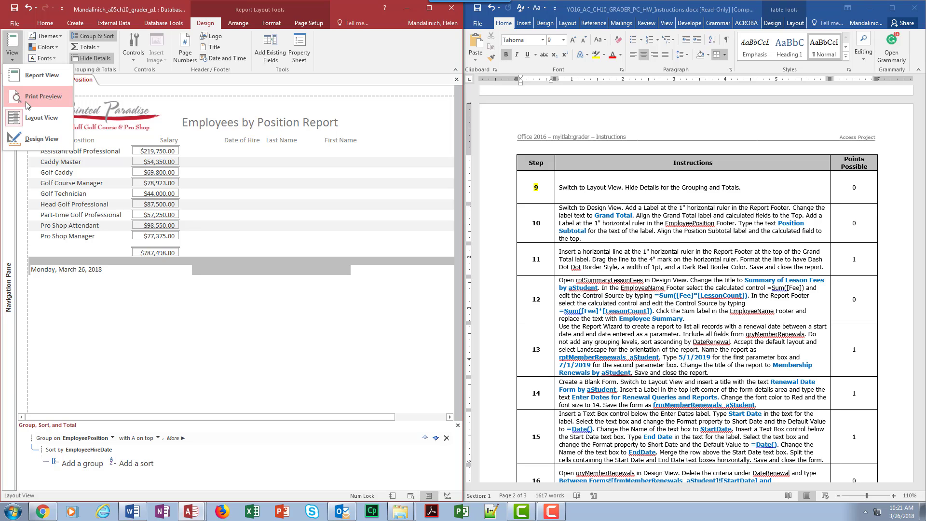
left_click(34, 140)
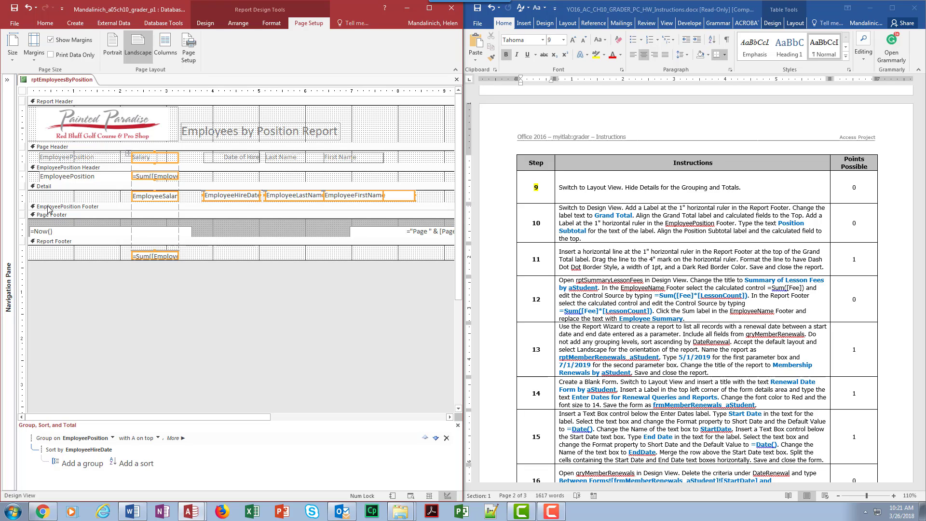
left_click_drag(47, 209, 50, 227)
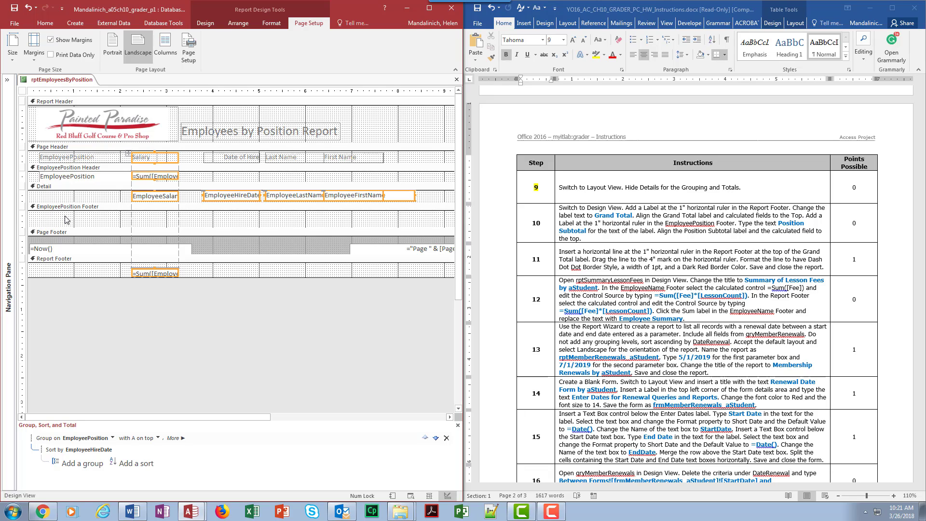
Check the position totals in Report View and return to Design View.
left_click(45, 23)
left_click(13, 43)
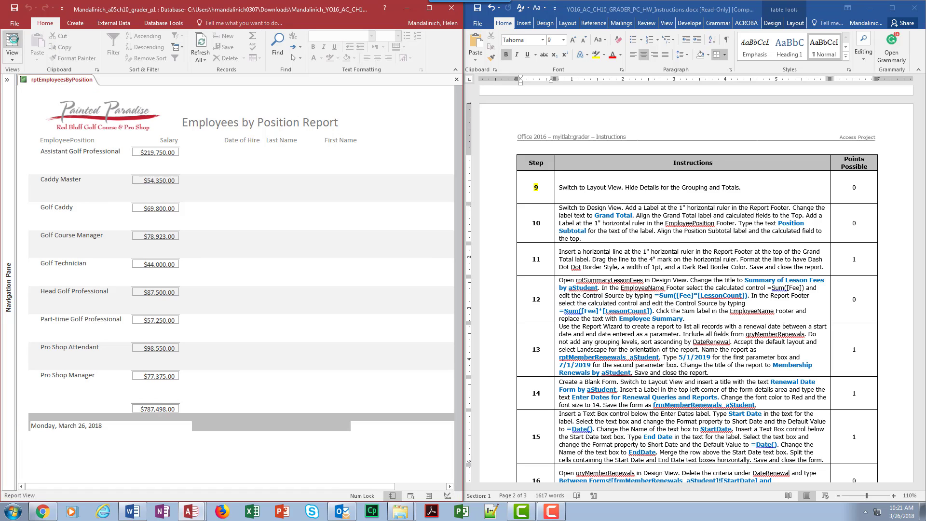
left_click(11, 60)
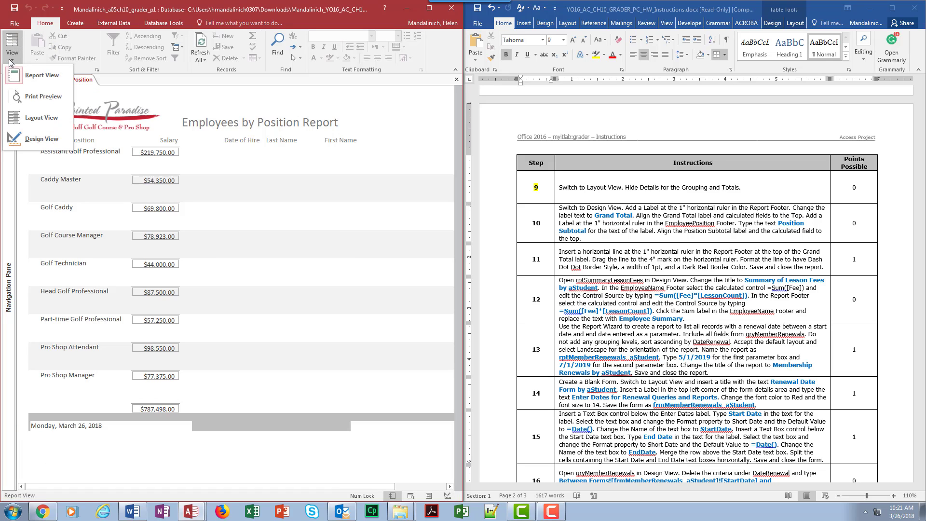
left_click(30, 140)
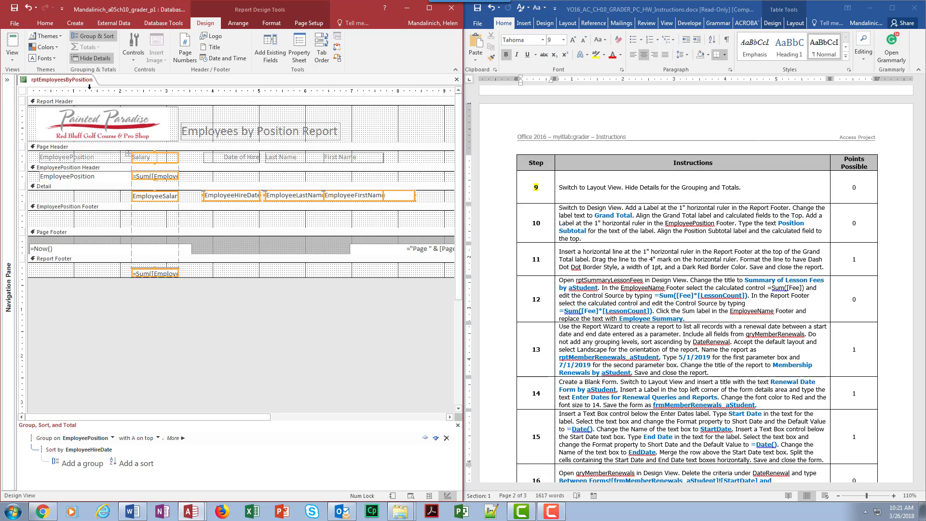
Move the EmployeeSalary sum from the EmployeePosition group header to the group footer using the grouping totals options.
left_click(100, 40)
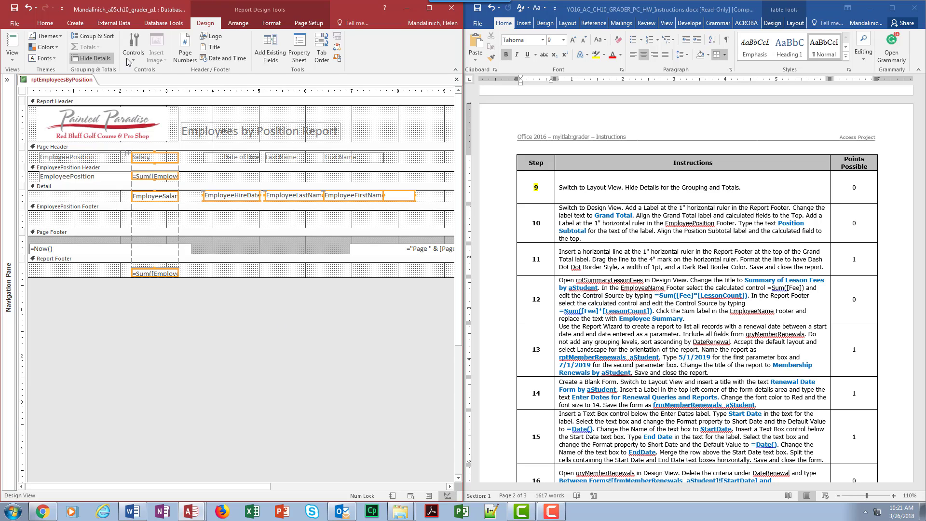
left_click(113, 38)
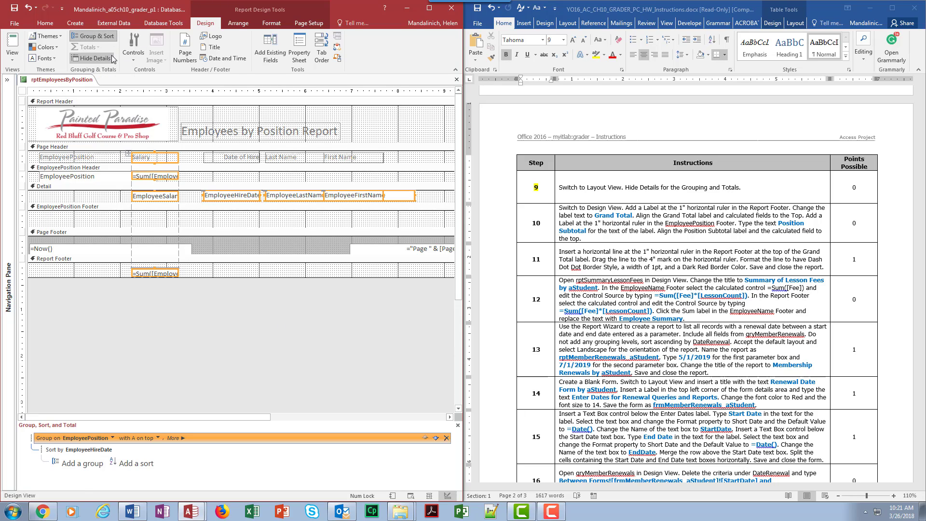
left_click(176, 438)
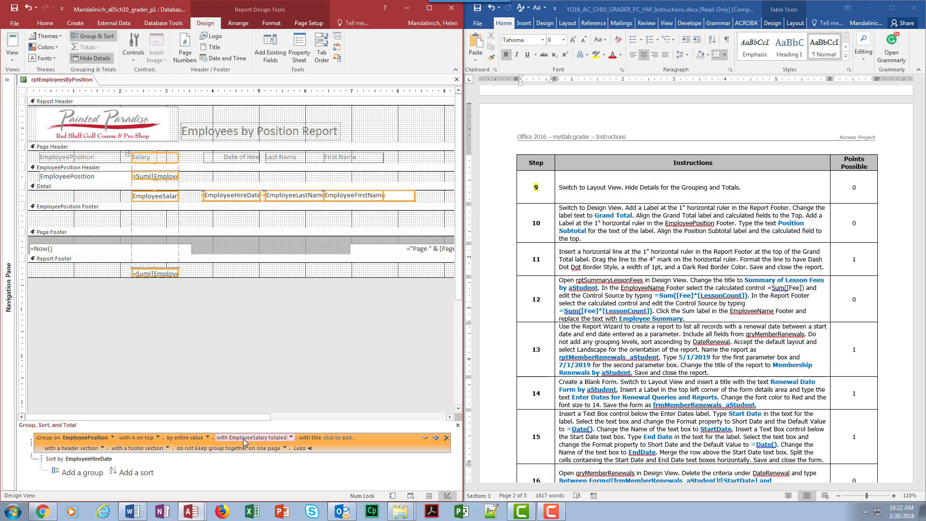
left_click(291, 438)
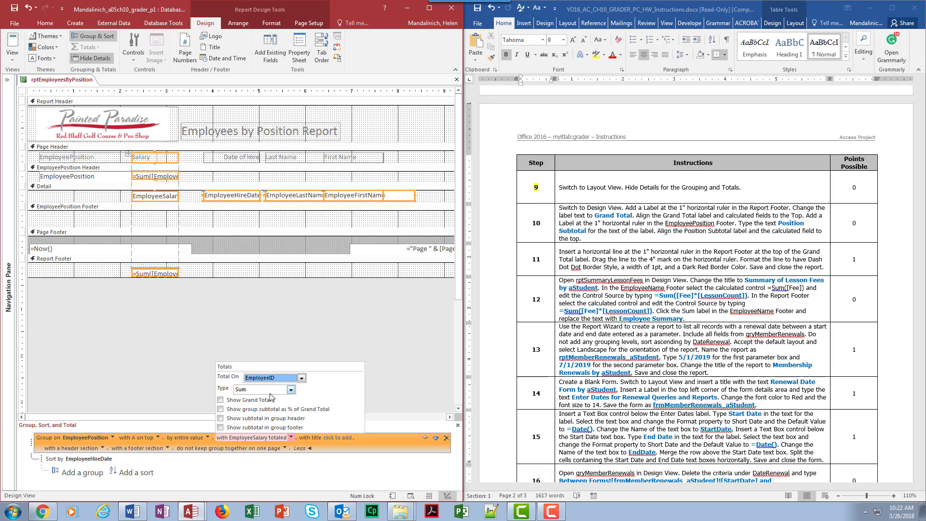
left_click(304, 380)
left_click(303, 380)
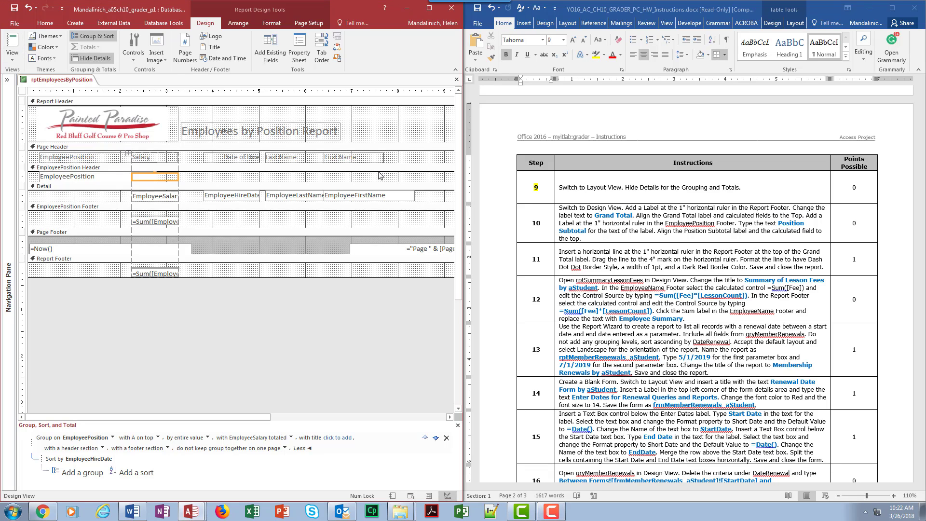
Examine the relocated salary subtotals in Report View and go back to Design View.
left_click(12, 49)
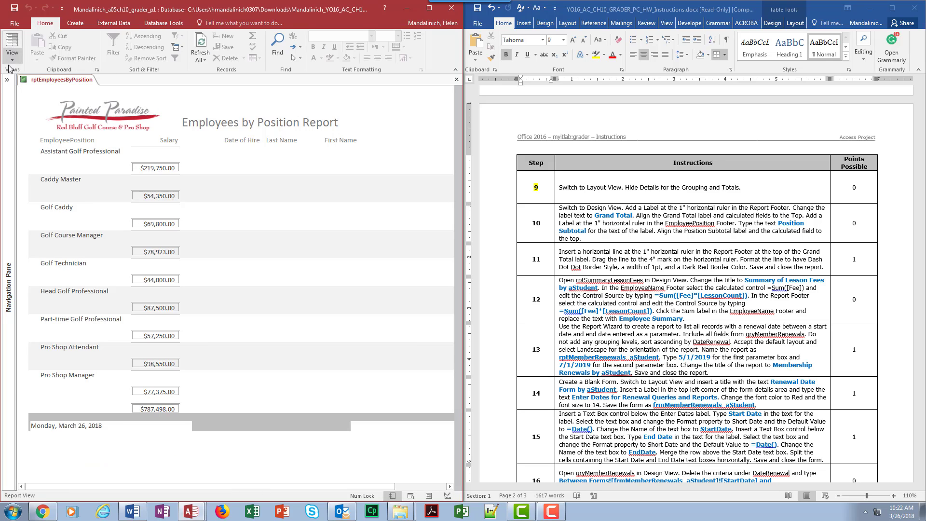
left_click(12, 59)
left_click(16, 137)
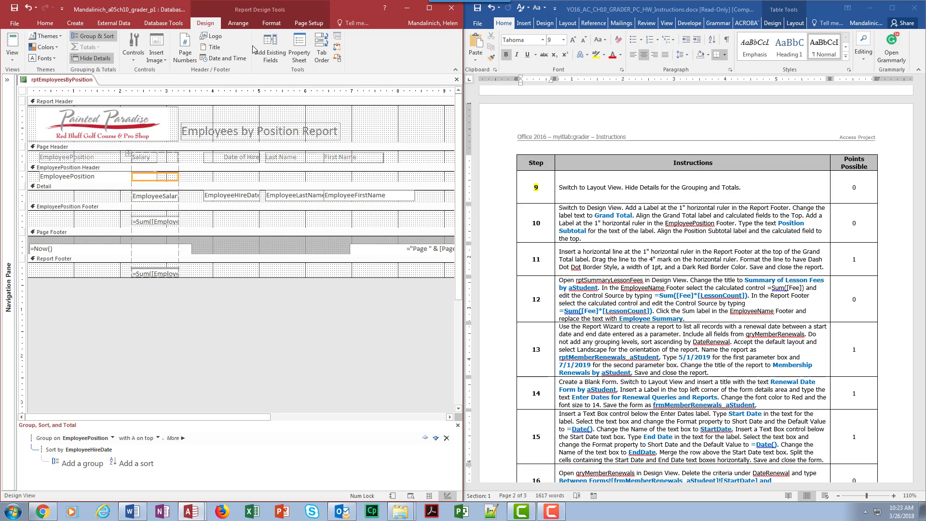
left_click(136, 57)
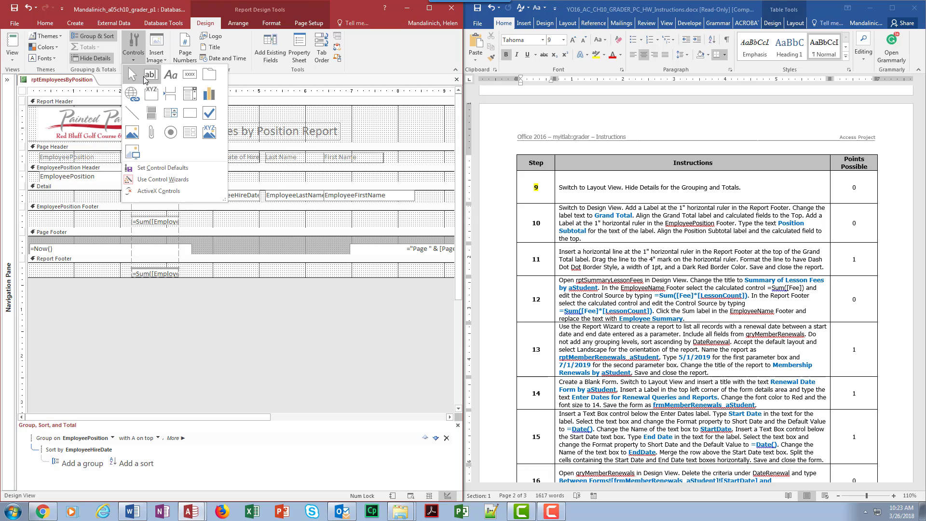
left_click(170, 76)
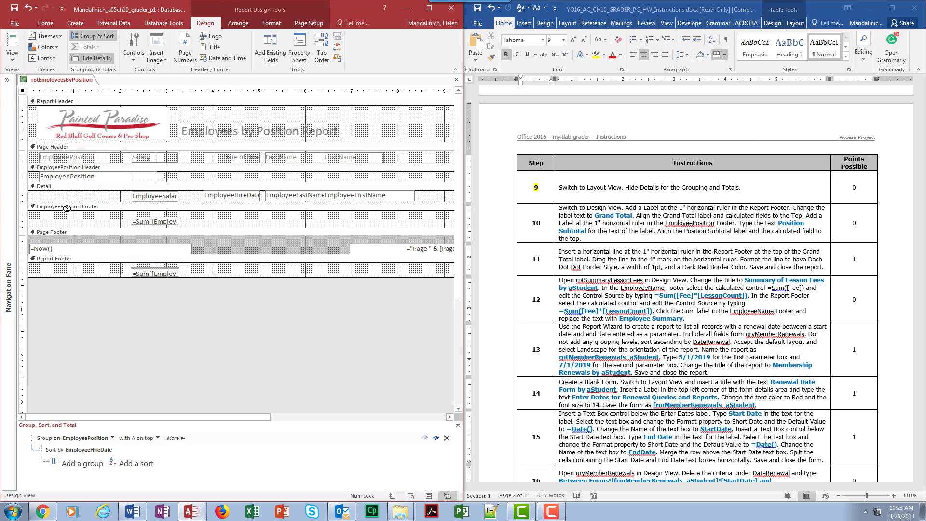
left_click_drag(74, 215, 126, 226)
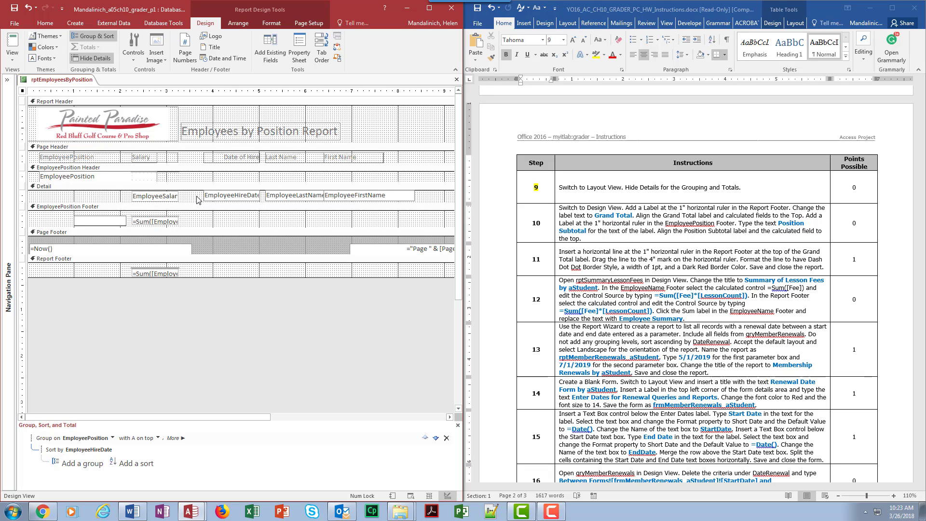
left_click(28, 7)
Add a label about 1.1" wide at the 1" ruler mark in the Report Footer with the text "Grand Total".
left_click(134, 51)
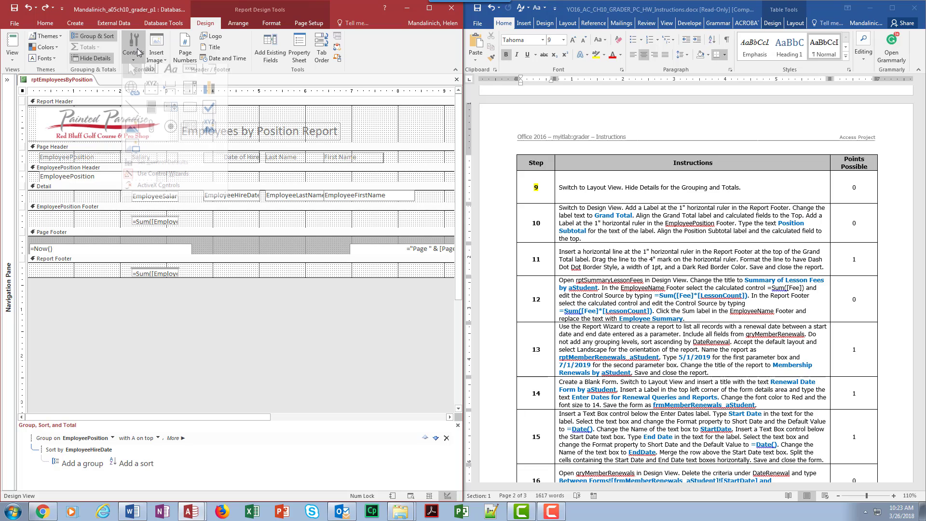
left_click(153, 71)
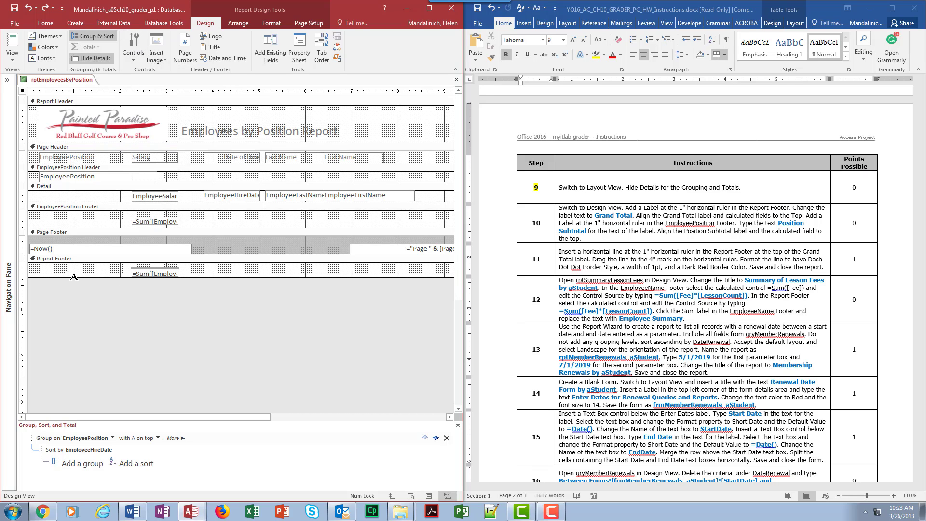
left_click_drag(75, 266, 126, 275)
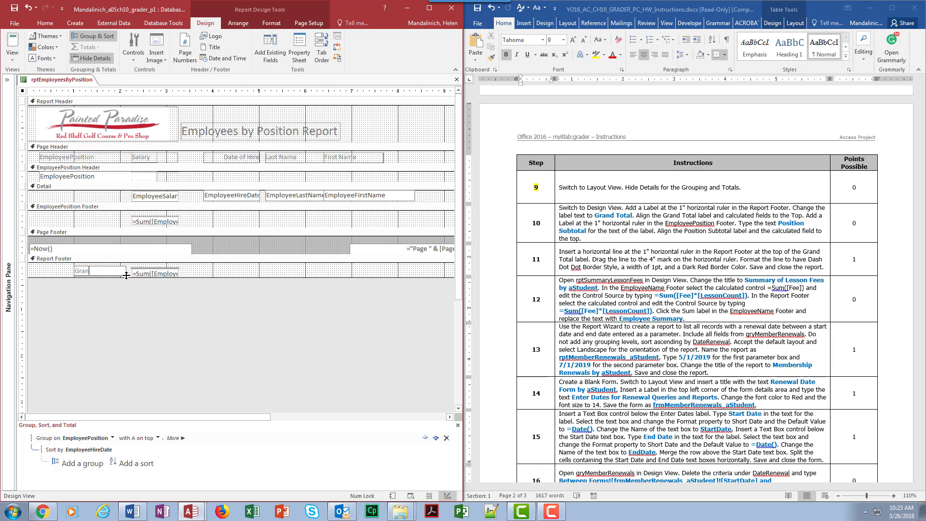
type("Grand tota")
key("BackSpace")
key("BackSpace")
key("BackSpace")
key("BackSpace")
type("T")
Switch to the Word instructions and strike through the part of step 10 up to the words "Grand Total".
left_click(654, 227)
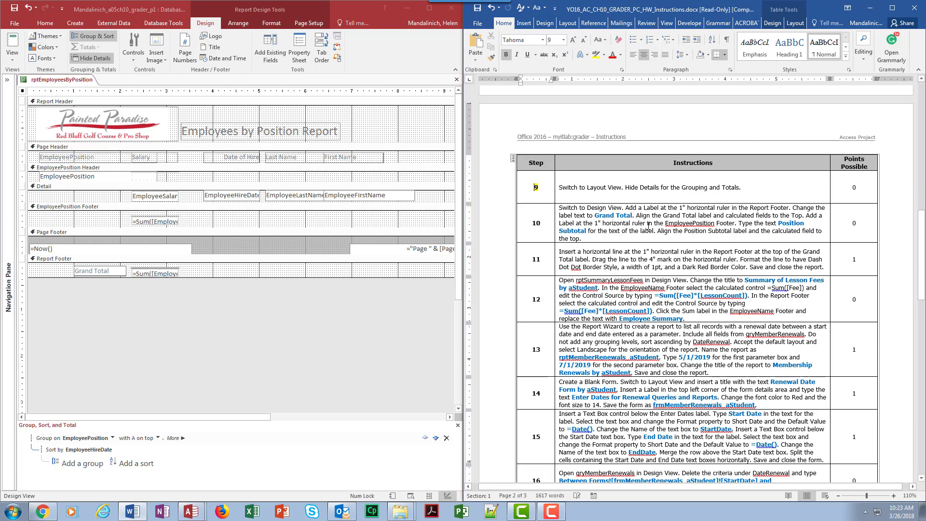
left_click(556, 208)
left_click_drag(559, 208, 622, 212)
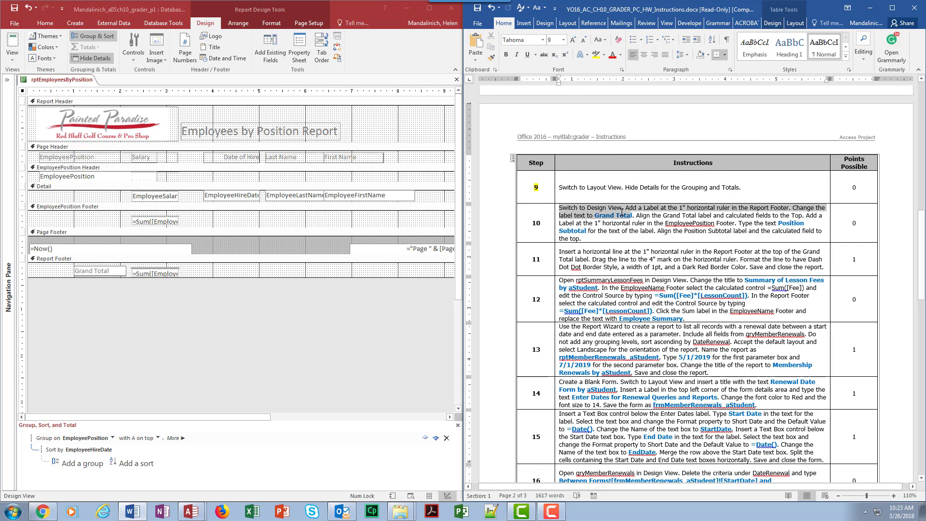
left_click(543, 54)
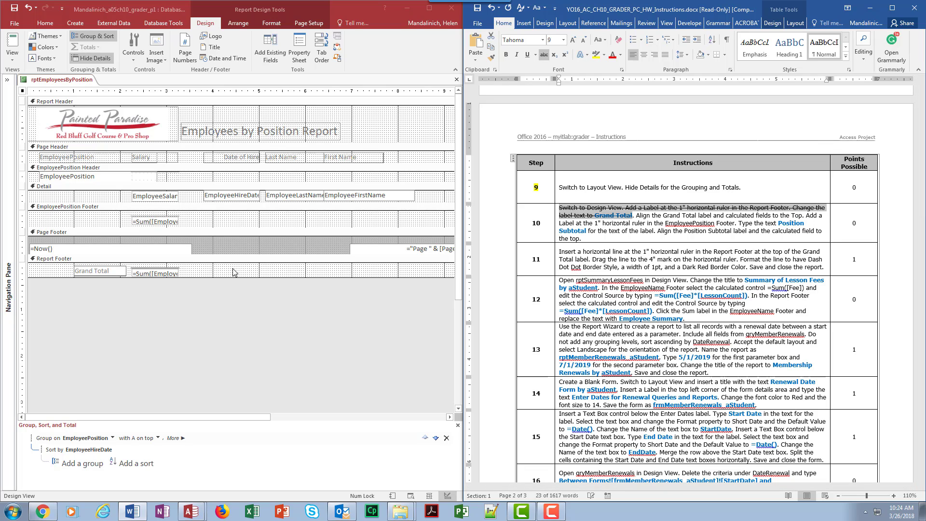
Switch to Access and align the Grand Total label and the calculated salary field in the Report Footer to the Top.
double_click(215, 273)
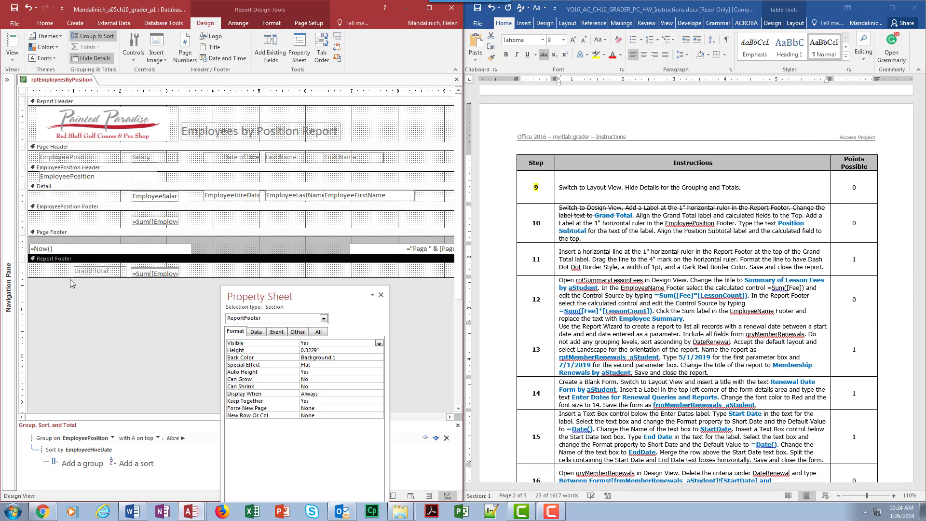
left_click_drag(194, 270, 73, 287)
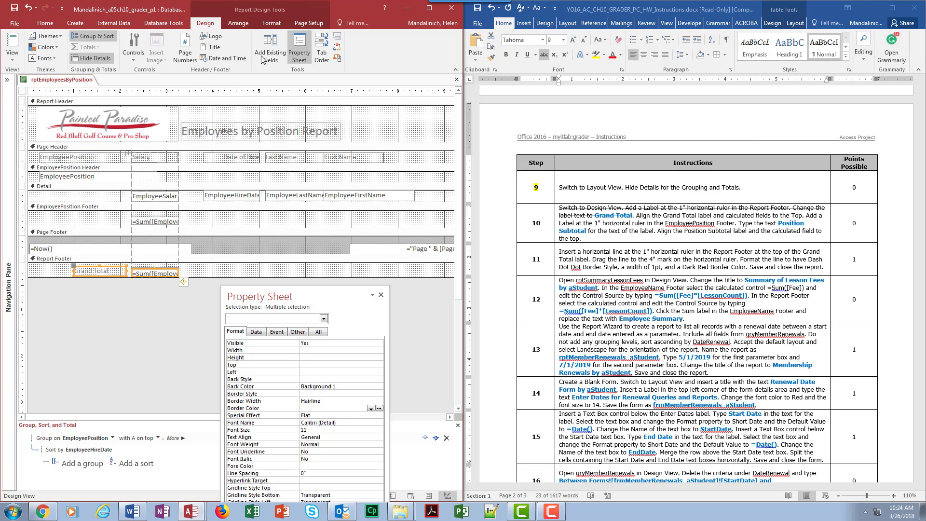
left_click(239, 23)
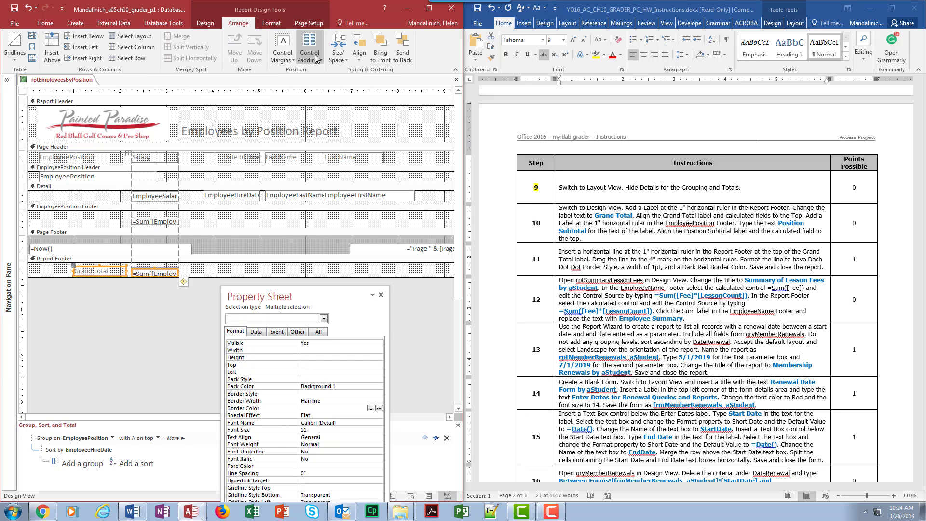
left_click(359, 52)
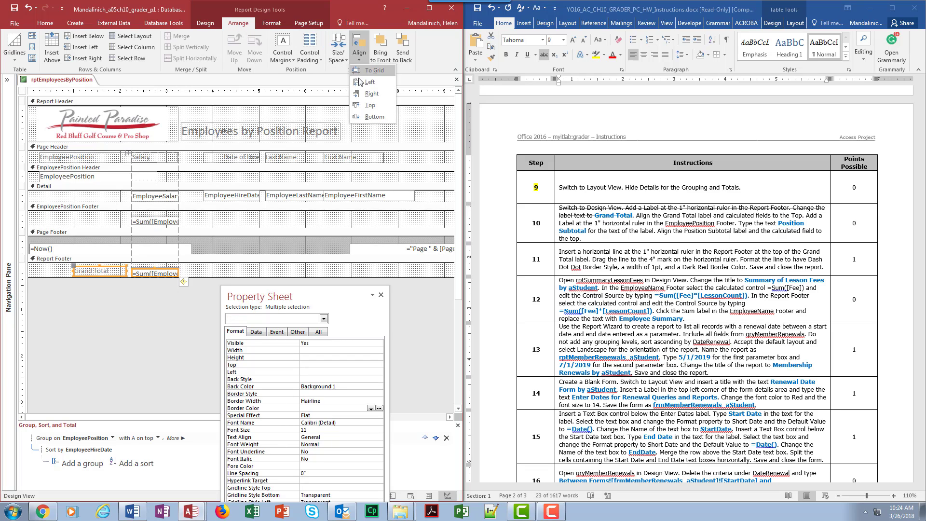
left_click(369, 106)
left_click(213, 272)
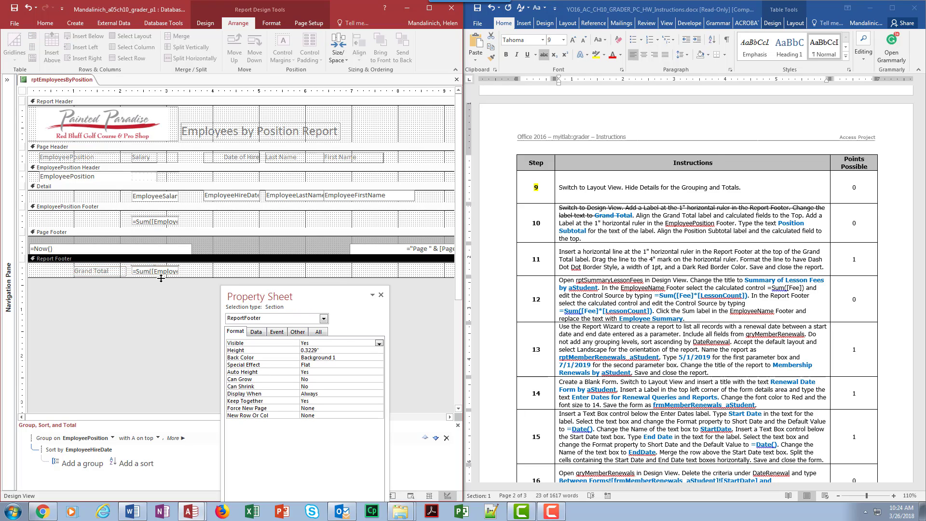
Size the Grand Total label and its calculated field in the Report Footer to the shortest height.
left_click_drag(223, 284, 68, 267)
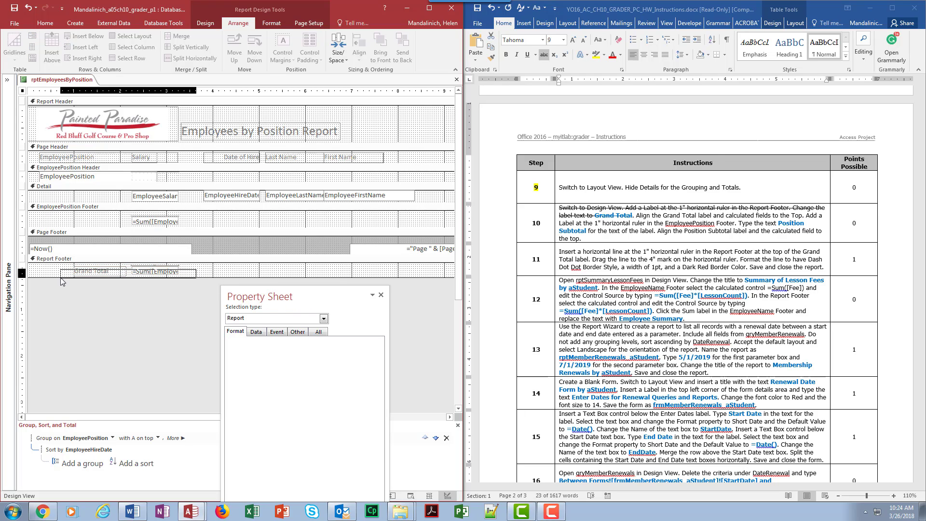
left_click(338, 52)
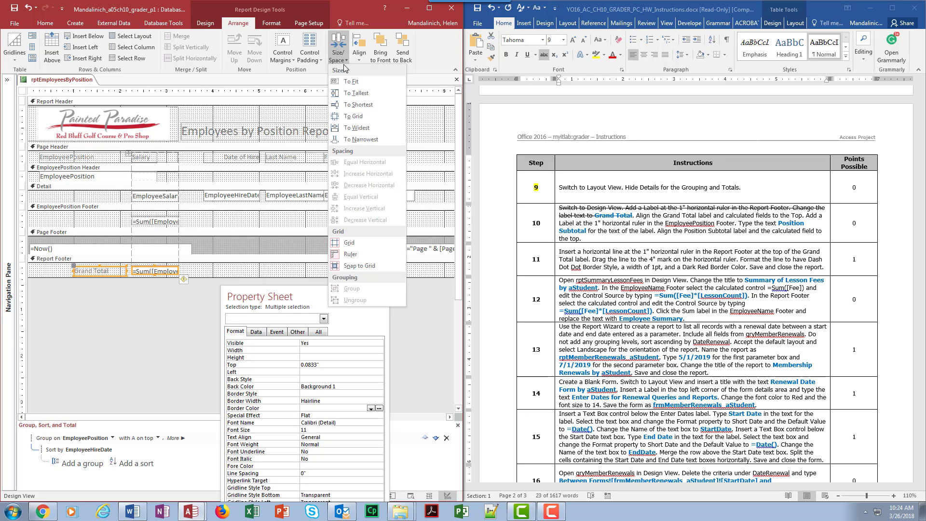
left_click(359, 105)
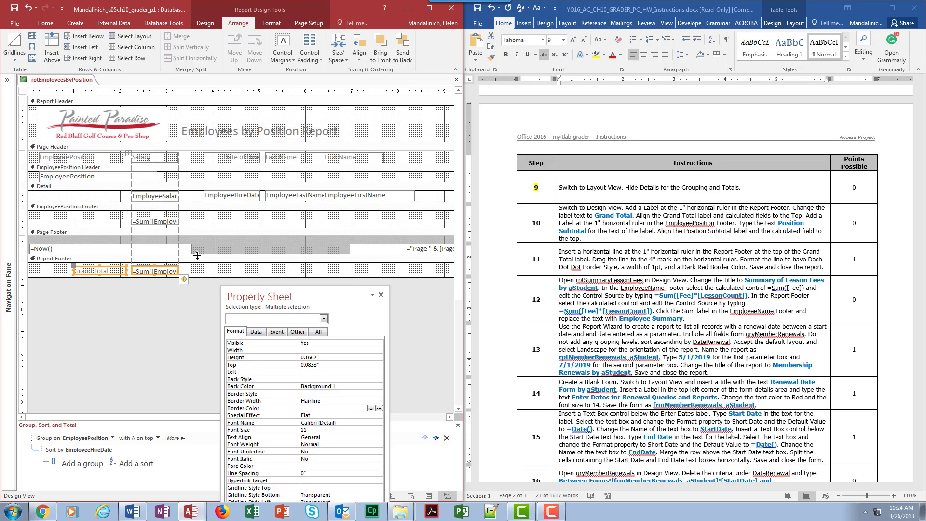
left_click(227, 272)
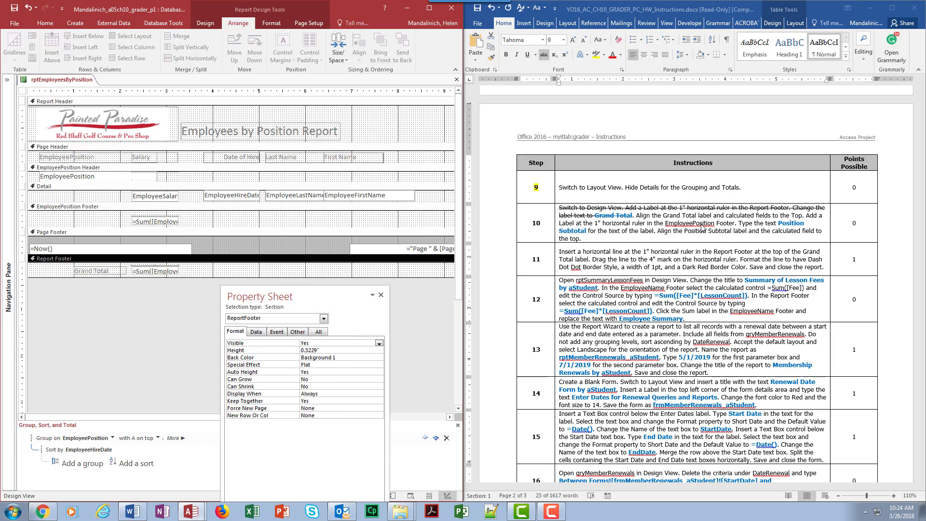
Switch to Word and strike through the step 10 sentence about aligning the Grand Total label and calculated fields.
left_click_drag(559, 207, 798, 215)
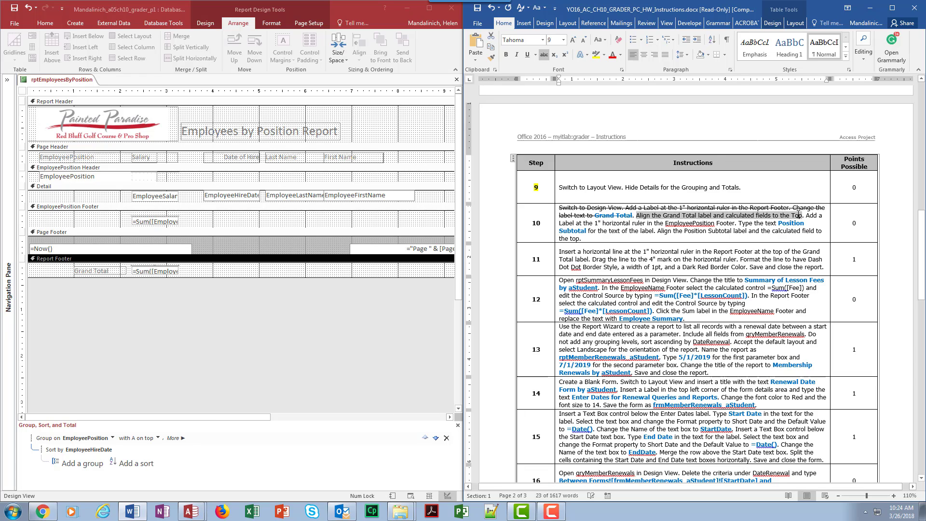
left_click(543, 54)
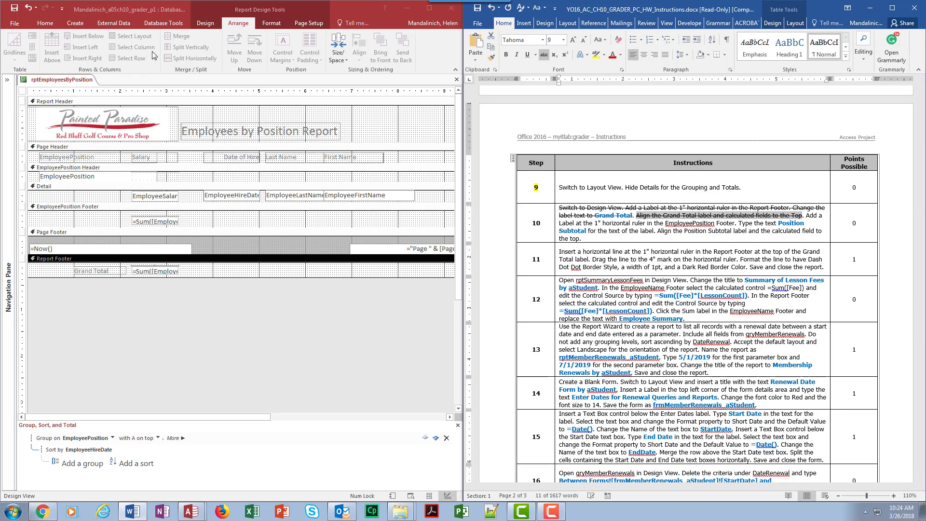
key("F4")
Switch to Access and add a label reading "Position Subtotal" at the 1" horizontal ruler mark in the EmployeePosition Footer.
left_click(208, 23)
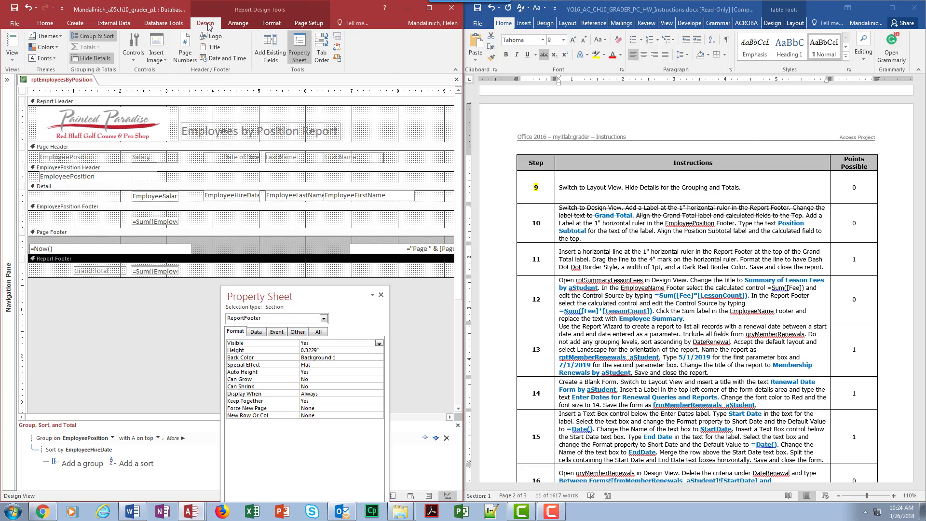
left_click(139, 58)
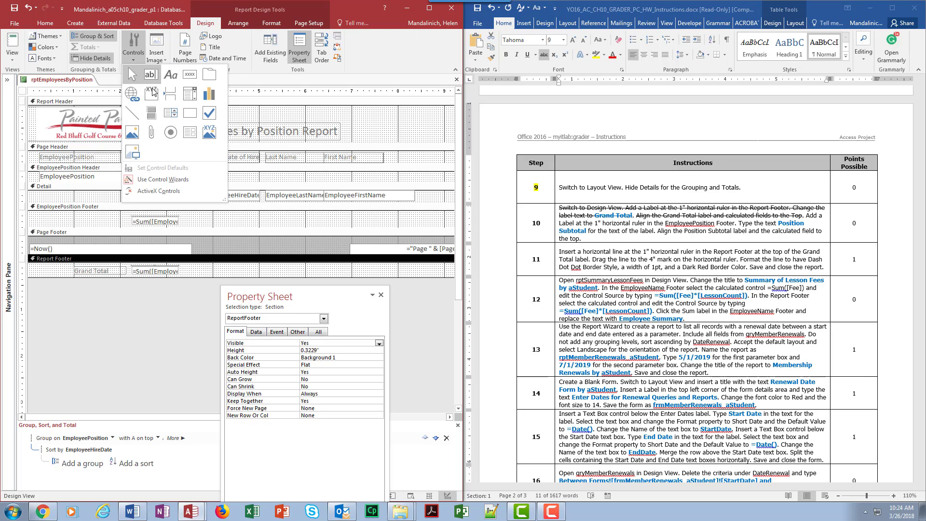
left_click(172, 76)
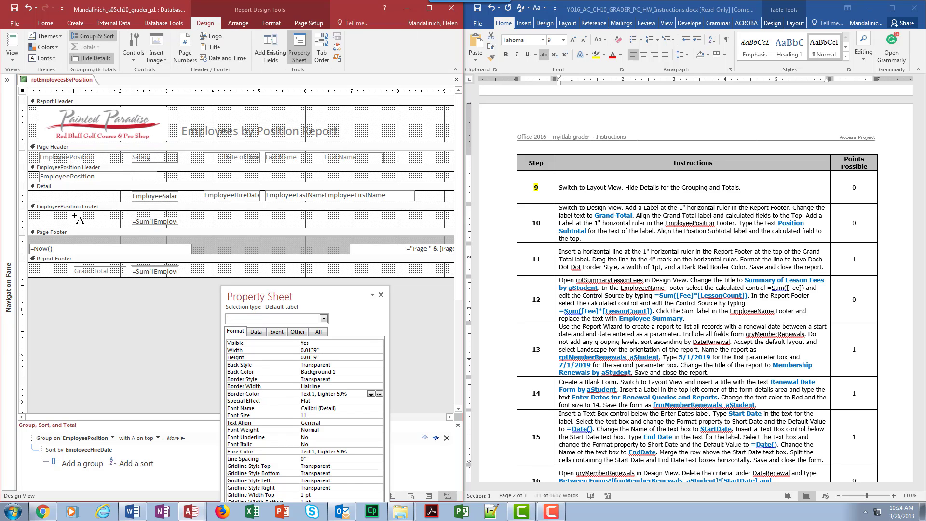
left_click_drag(75, 217, 127, 226)
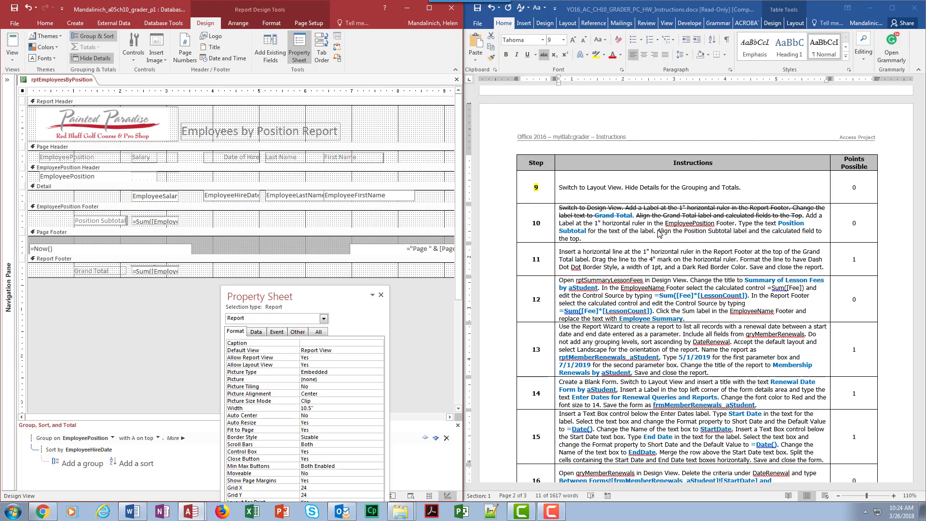
Switch to Word and strike through the step 10 text about adding the Position Subtotal label in the EmployeePosition Footer.
left_click(618, 239)
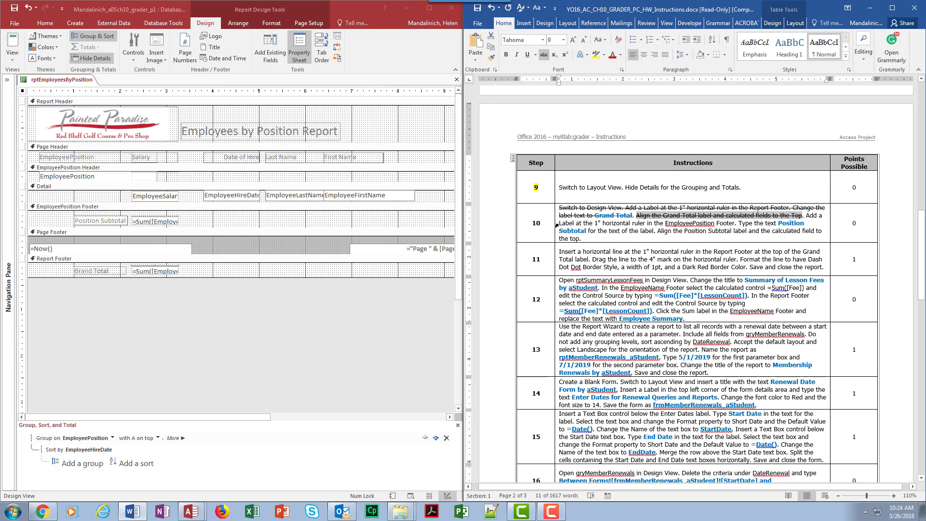
left_click_drag(559, 223, 642, 231)
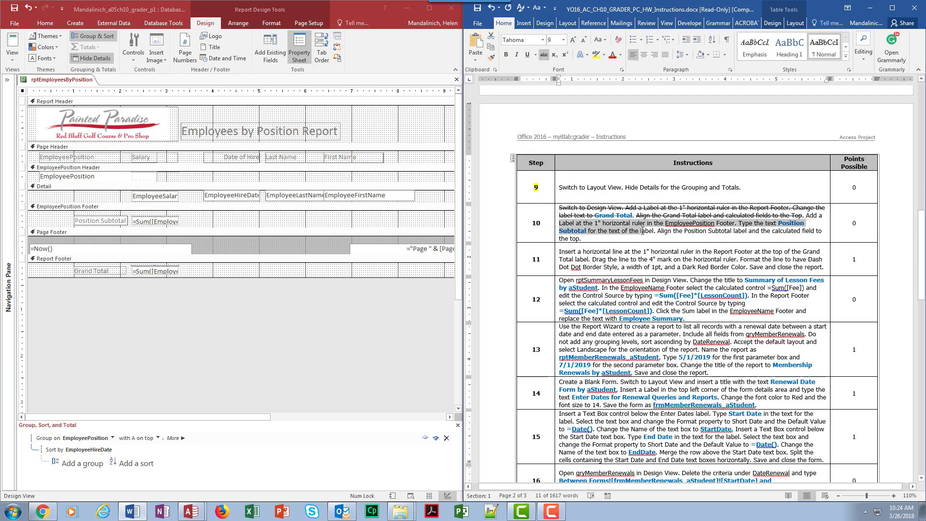
left_click(543, 55)
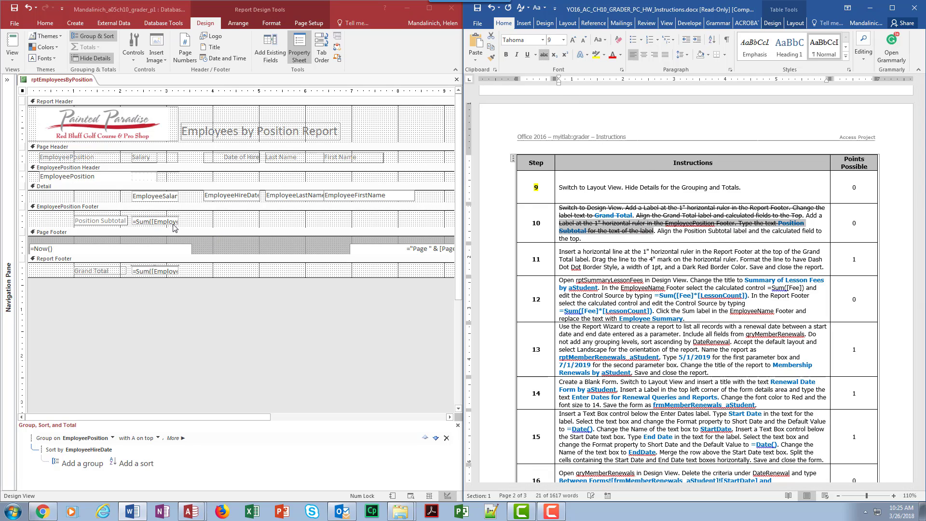
Switch to Access and align the Position Subtotal label and the calculated salary field in the EmployeePosition Footer to the Top.
left_click_drag(59, 216, 215, 224)
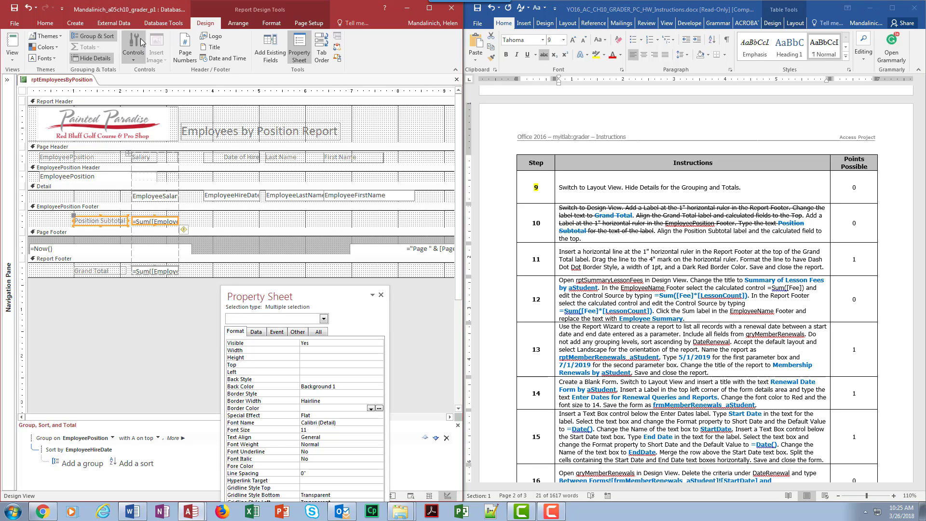
left_click(238, 23)
left_click(359, 53)
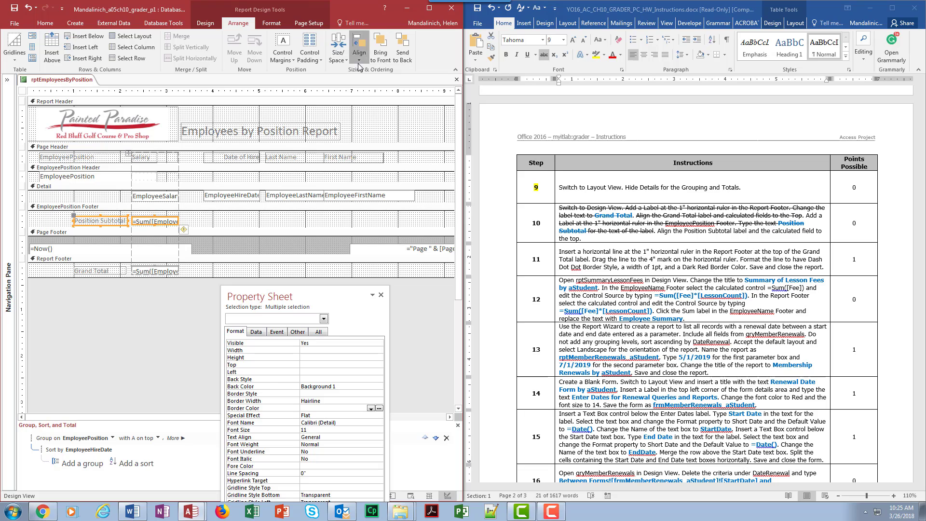
left_click(370, 108)
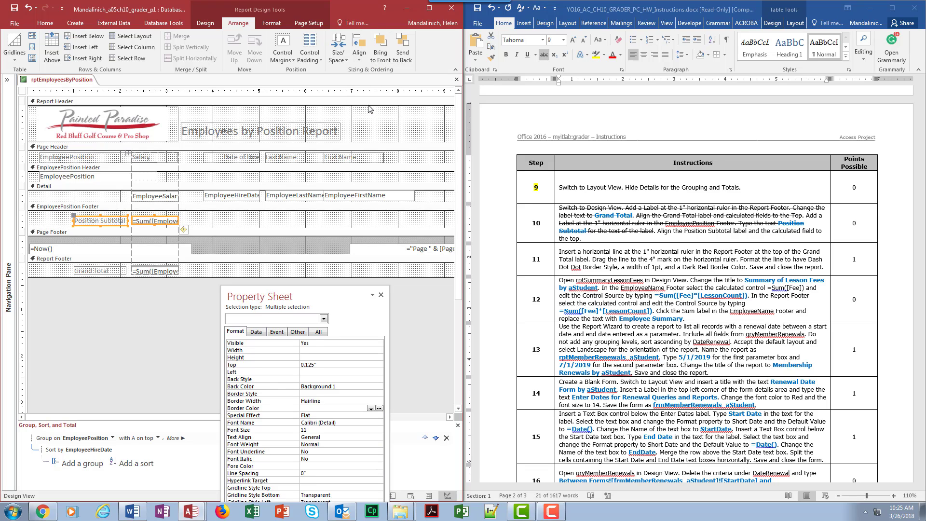
Size the Position Subtotal label and its calculated field in the EmployeePosition Footer to the tallest height.
left_click(338, 51)
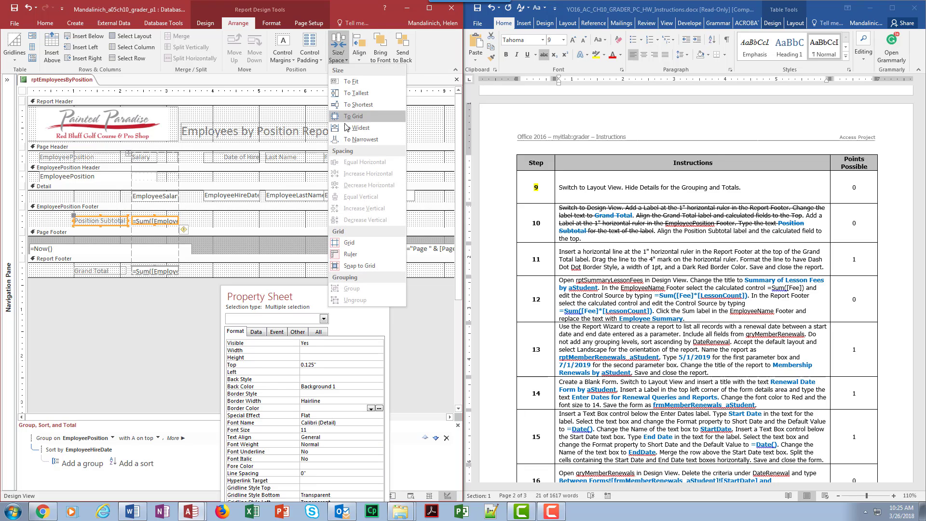
left_click(355, 93)
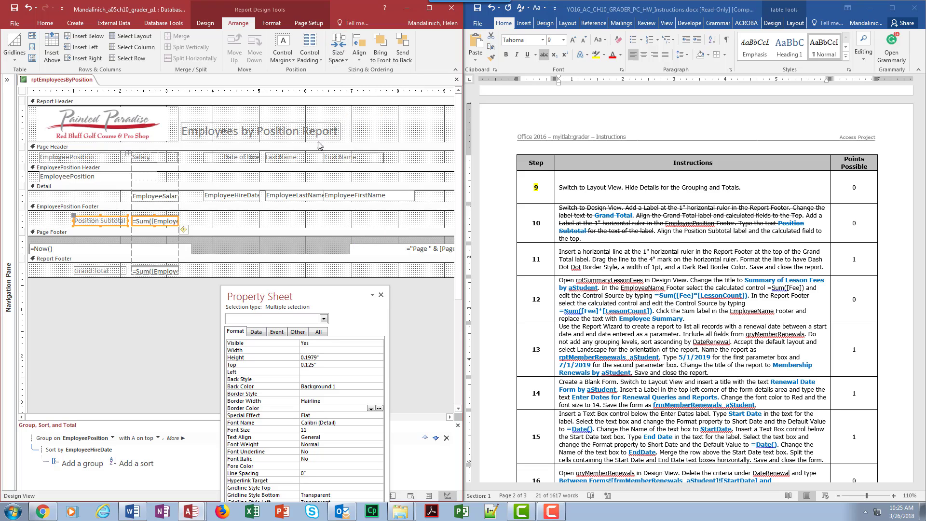
left_click(226, 228)
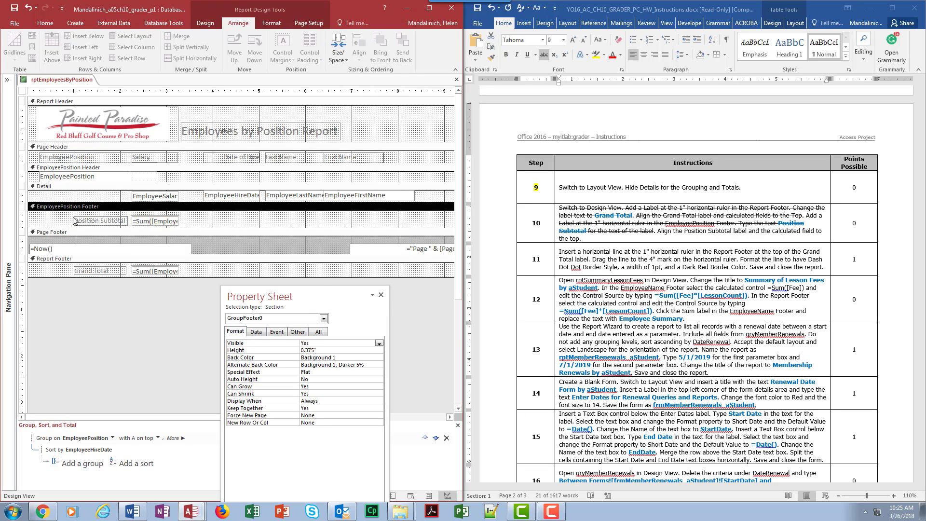
left_click_drag(73, 216, 221, 224)
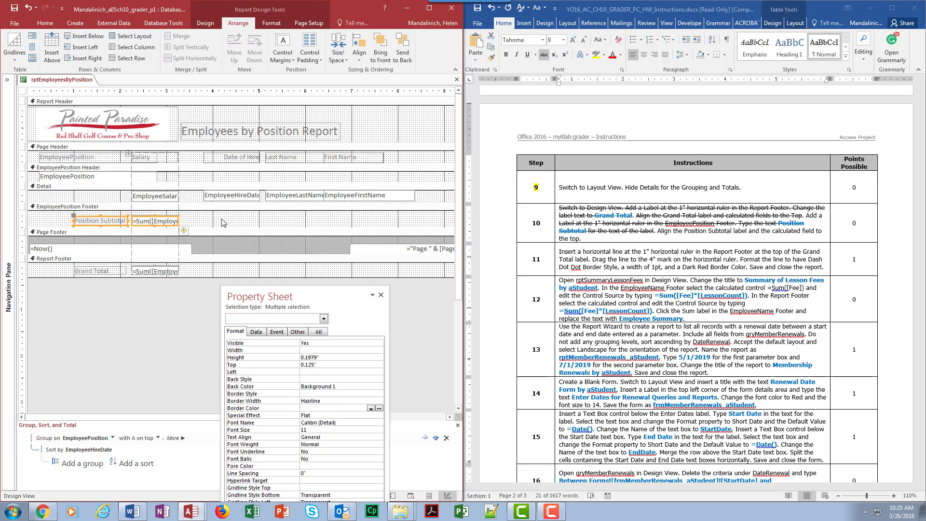
left_click(38, 222)
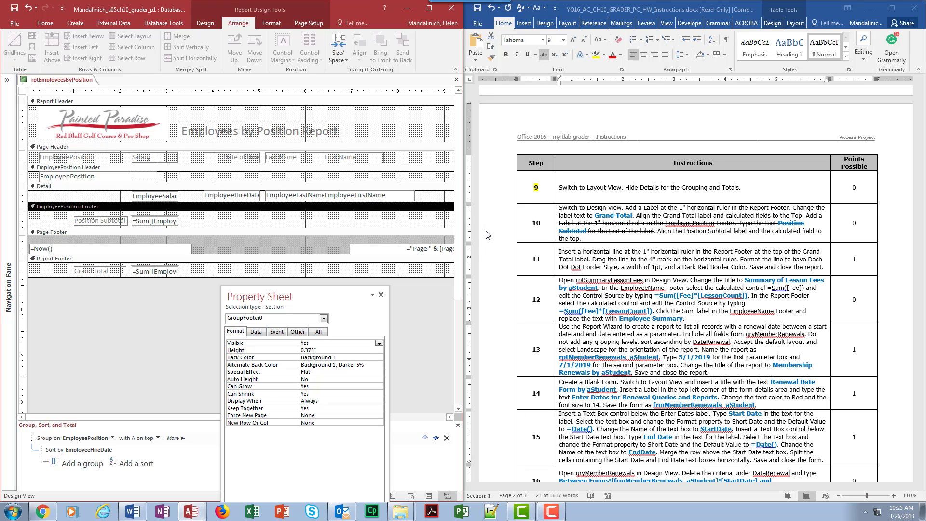
Switch to Word and highlight step number 10 in yellow.
left_click_drag(532, 222, 540, 222)
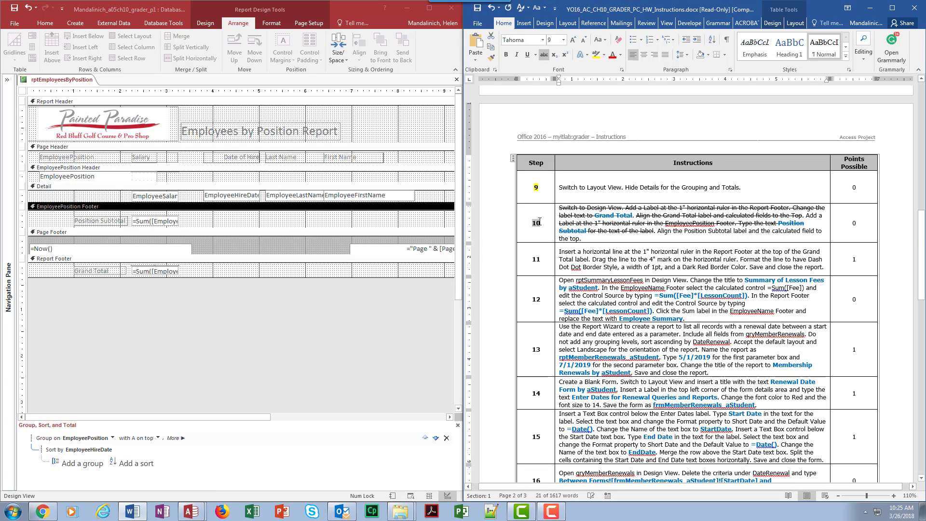
left_click(596, 54)
left_click(592, 258)
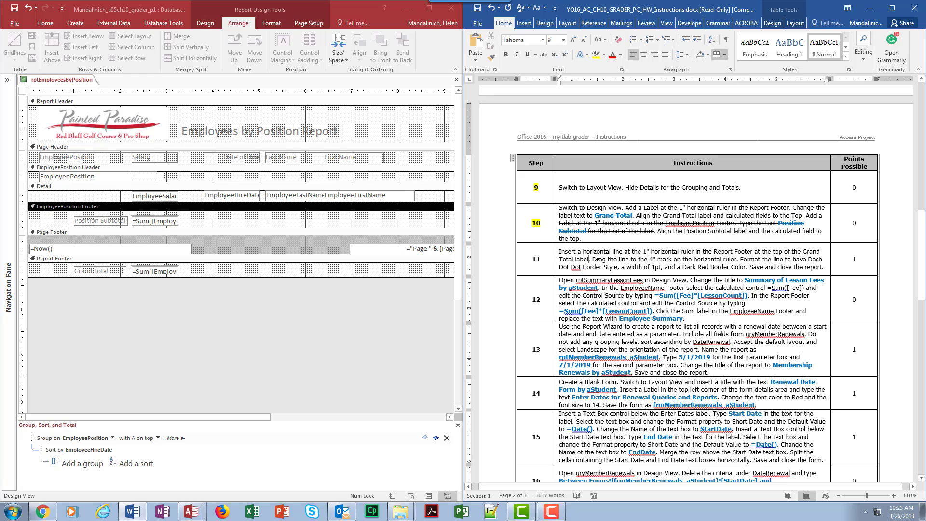
scroll(600, 252, "down", 2)
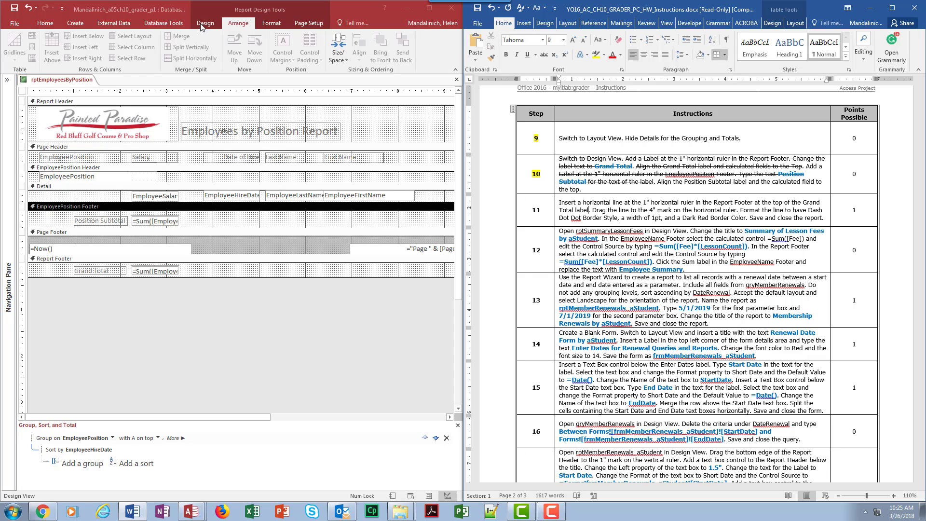
key("F4")
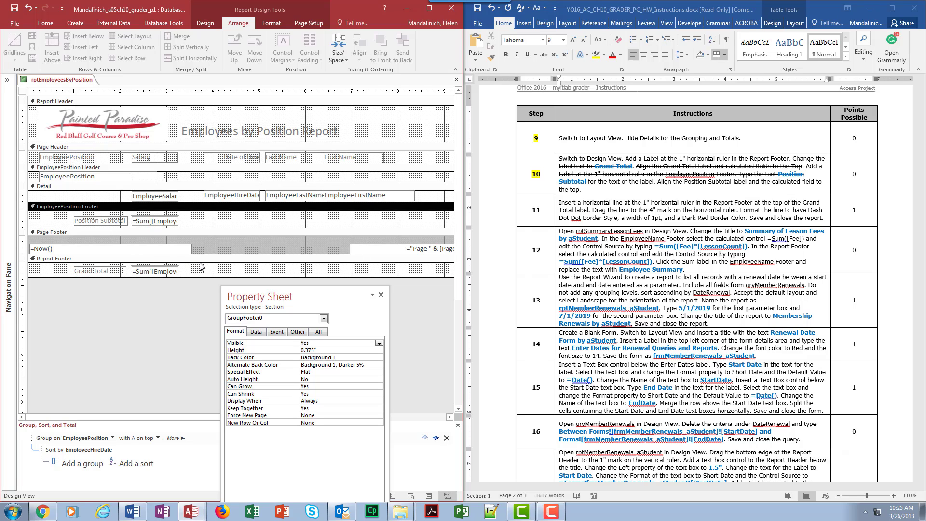
left_click(205, 22)
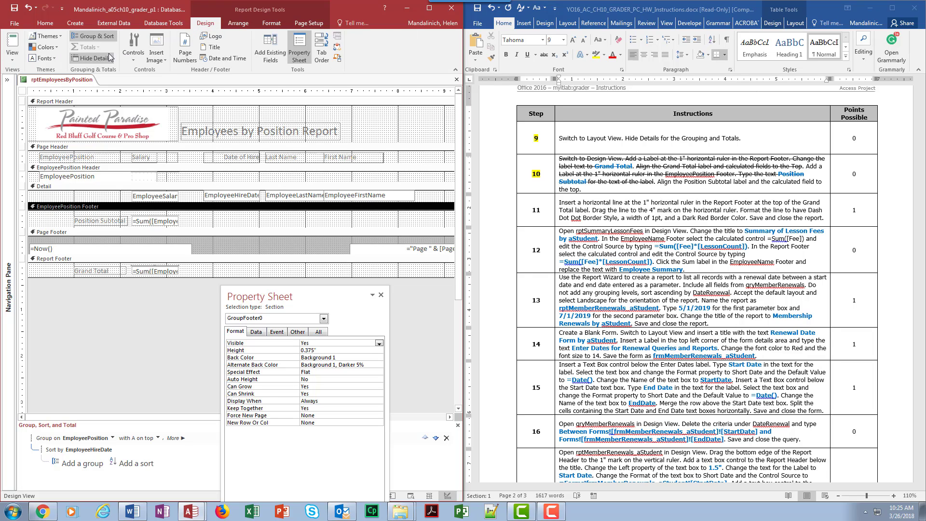
left_click(133, 48)
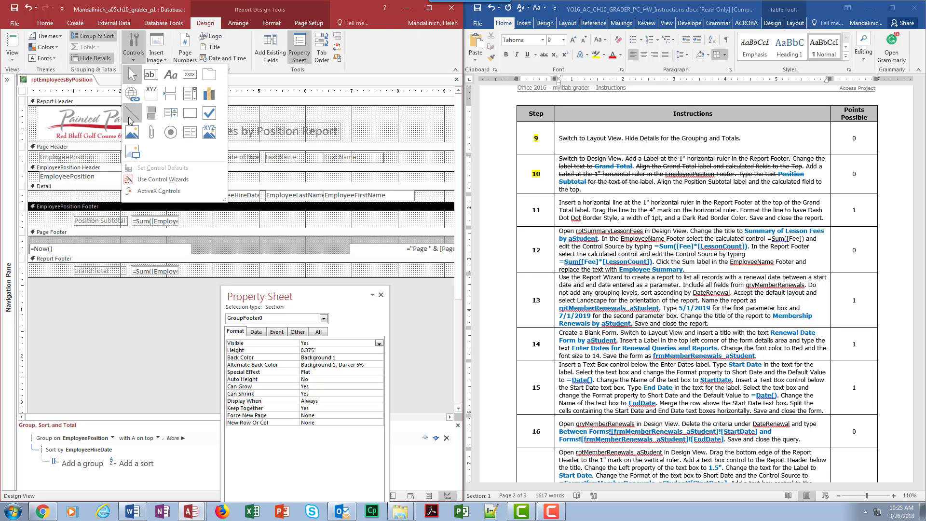
left_click(130, 120)
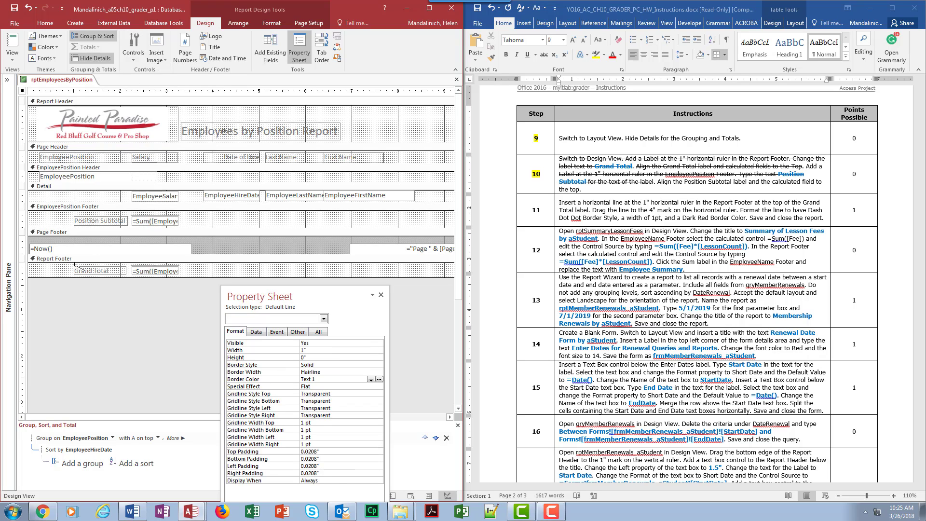
left_click_drag(74, 264, 212, 264)
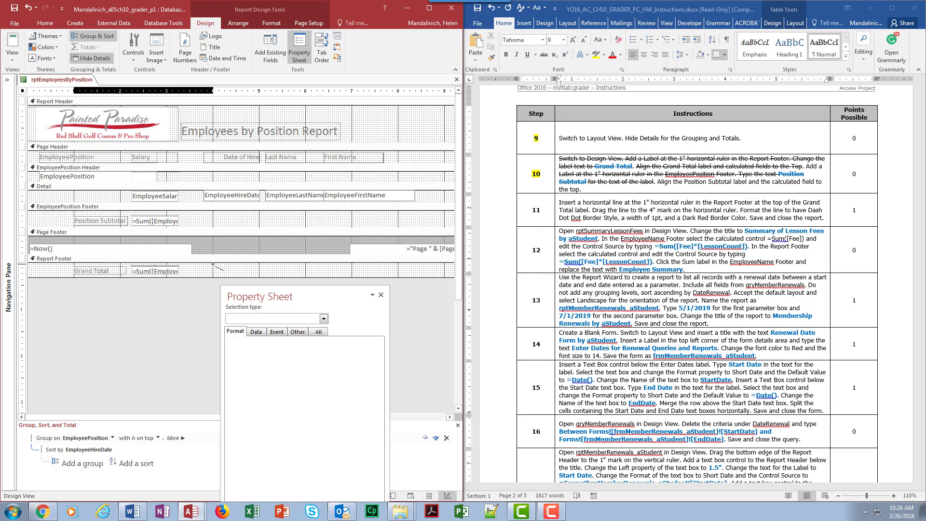
left_click_drag(213, 264, 213, 264)
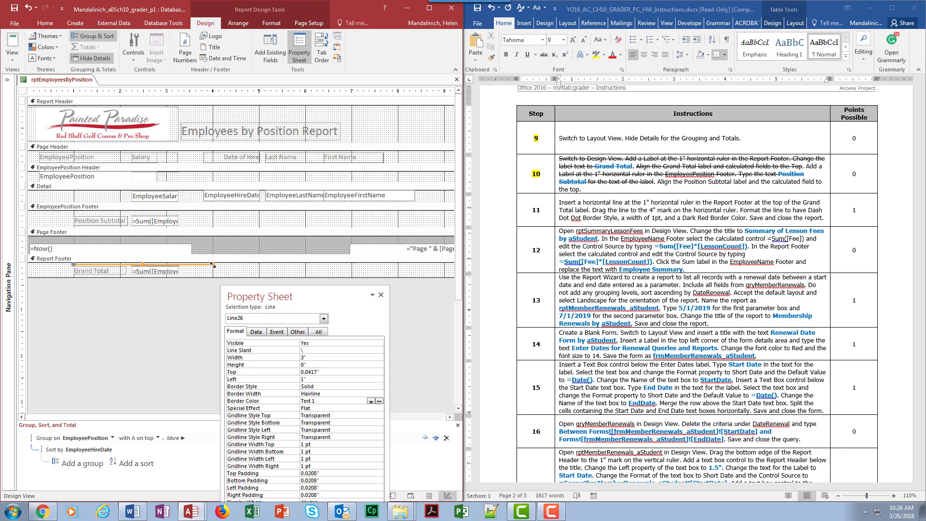
left_click_drag(212, 265, 214, 263)
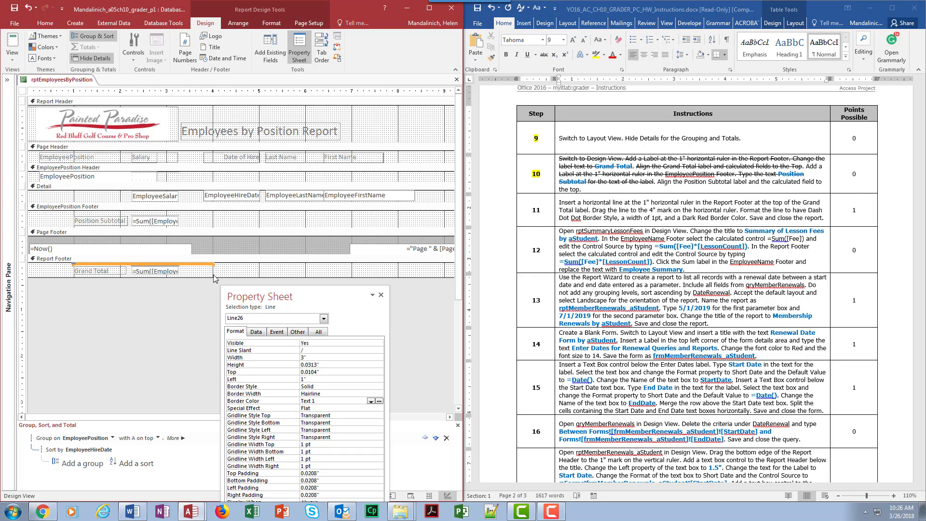
left_click(28, 8)
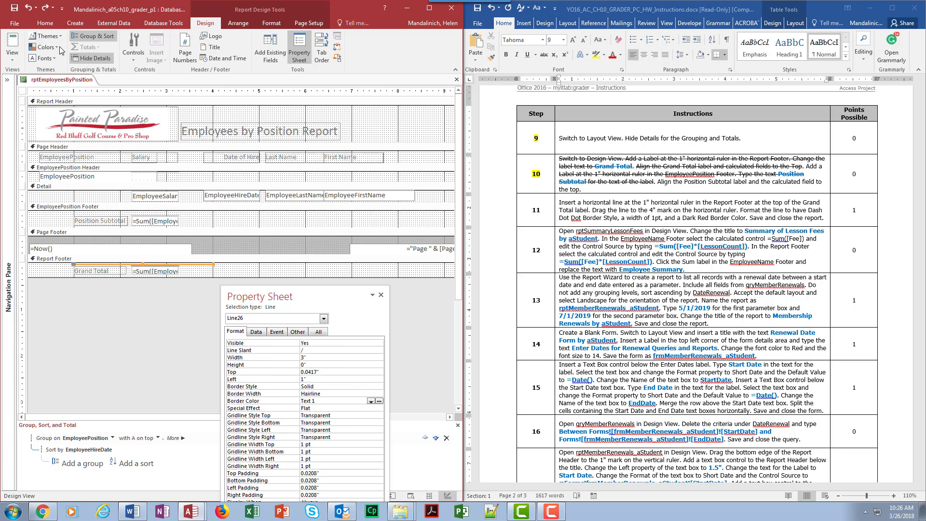
left_click(29, 8)
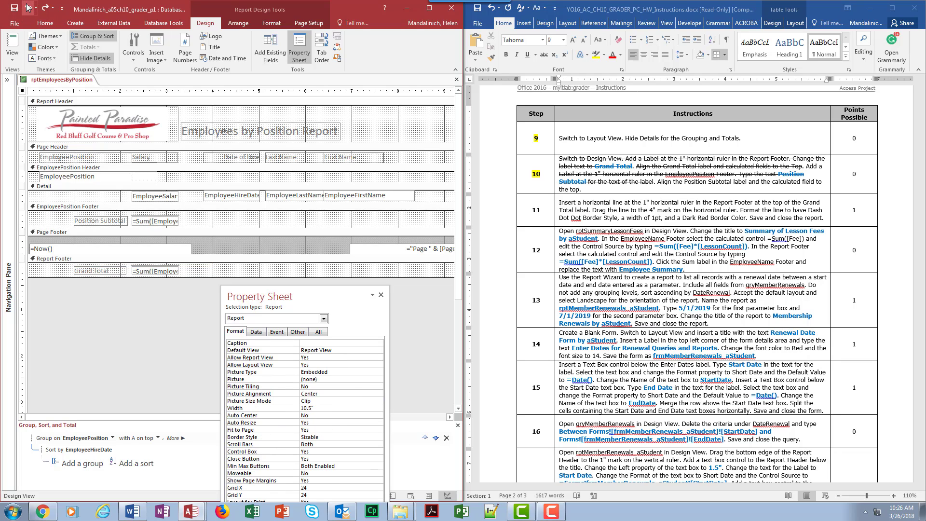
Draw a horizontal line above the Grand Total label in the Report Footer, from the 1" to the 4" mark on the horizontal ruler.
left_click(124, 53)
left_click(132, 118)
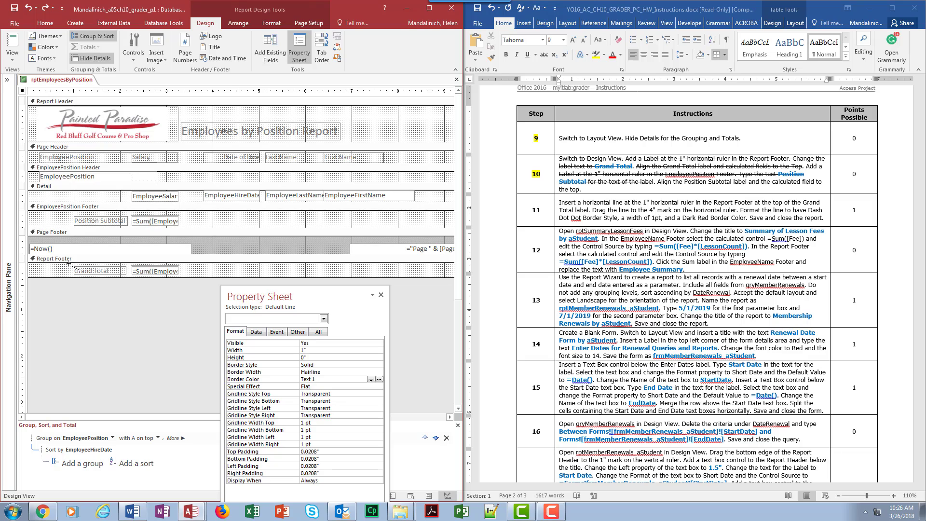
left_click_drag(73, 264, 213, 265)
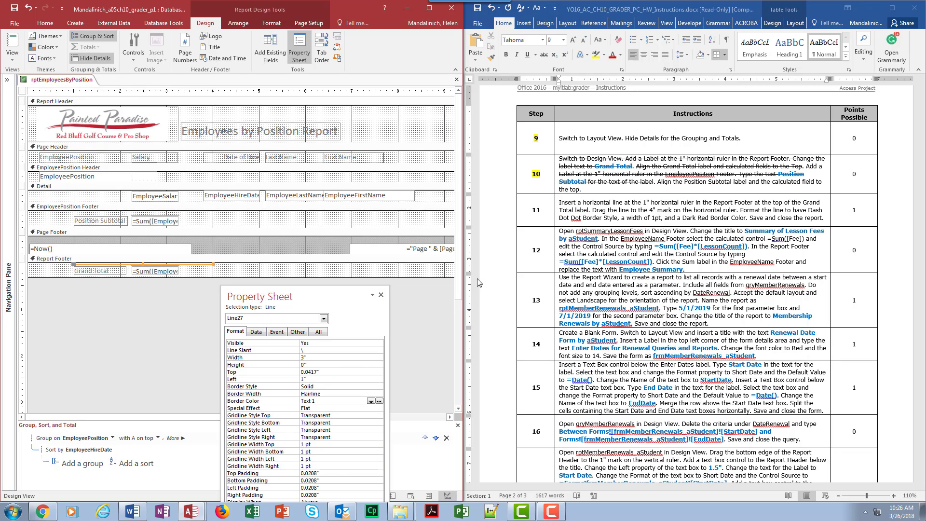
Switch to Word and strike through the step 11 sentences about inserting the horizontal line and extending it to the 4" mark.
left_click(565, 202)
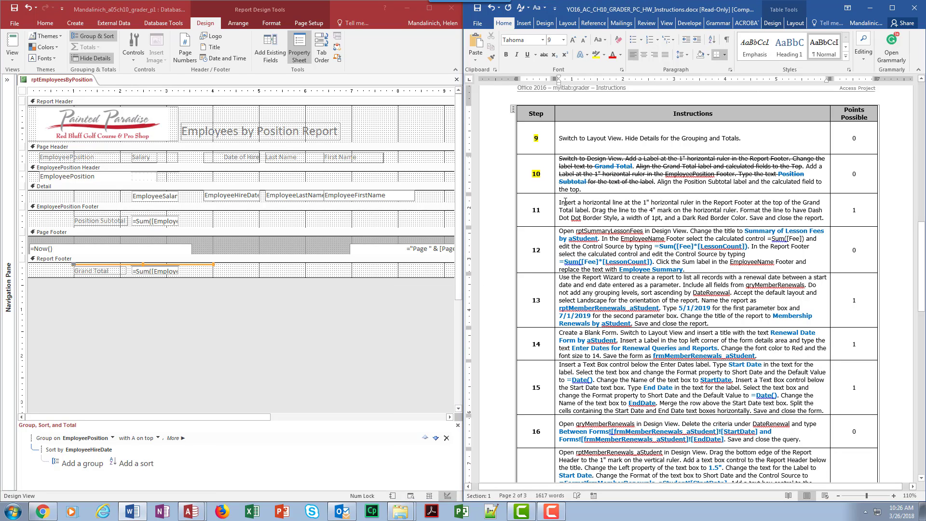
left_click(556, 204)
left_click(610, 206)
left_click_drag(558, 202, 739, 210)
left_click(541, 56)
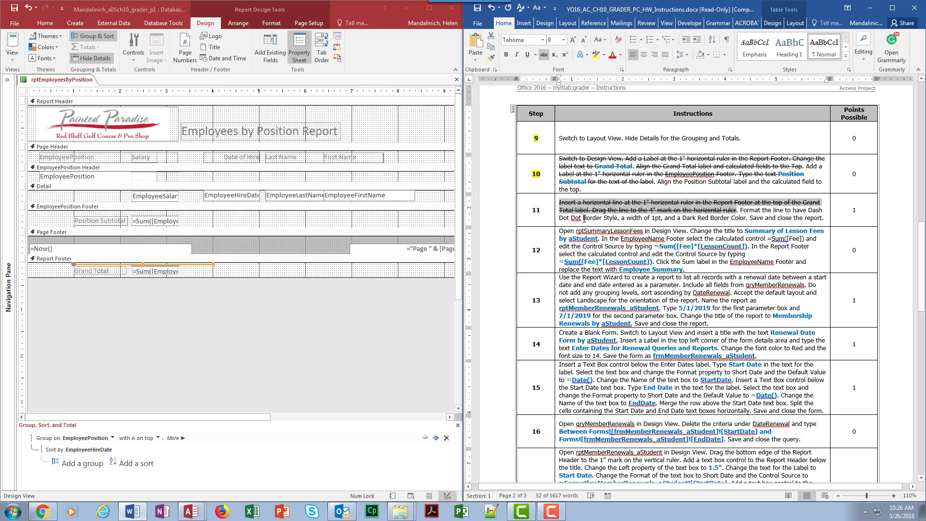
Switch to Access and set the Border Style of the Report Footer line to Dash Dot Dot in its properties.
double_click(183, 265)
left_click_drag(305, 296, 325, 123)
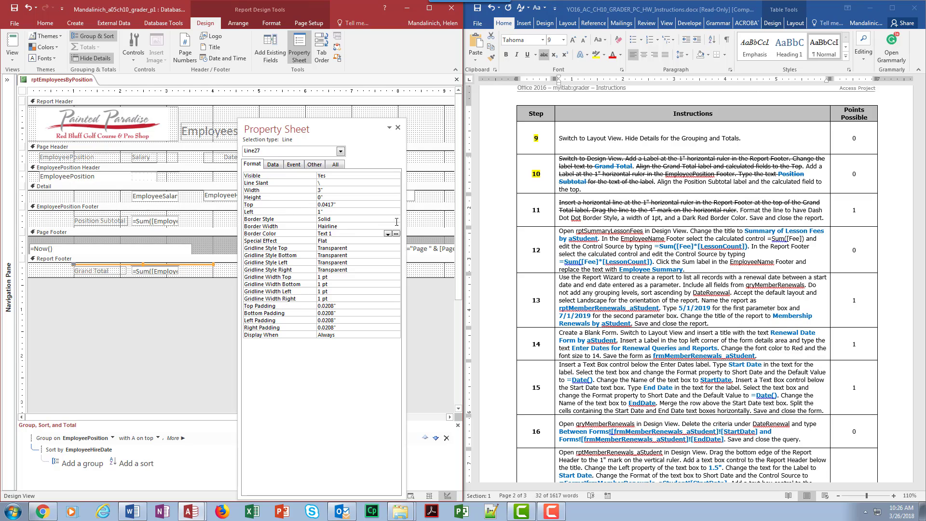
left_click(344, 219)
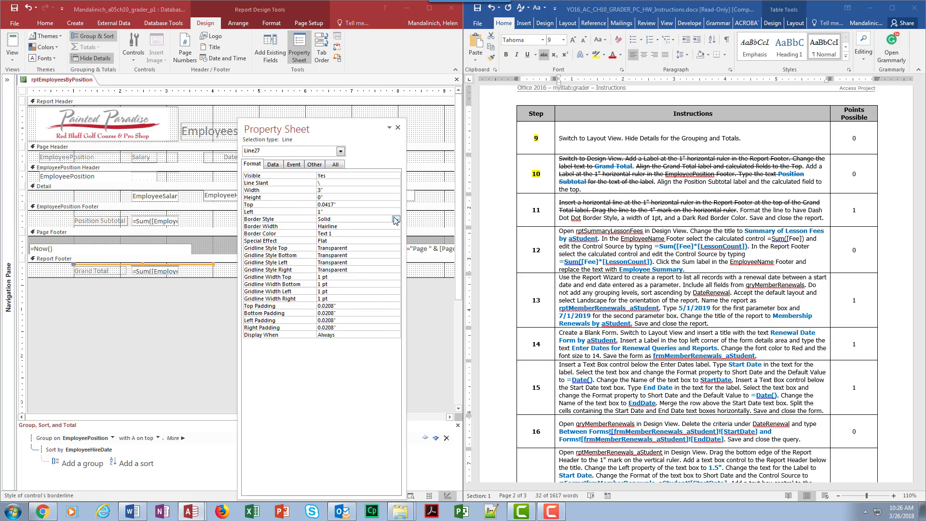
left_click(395, 219)
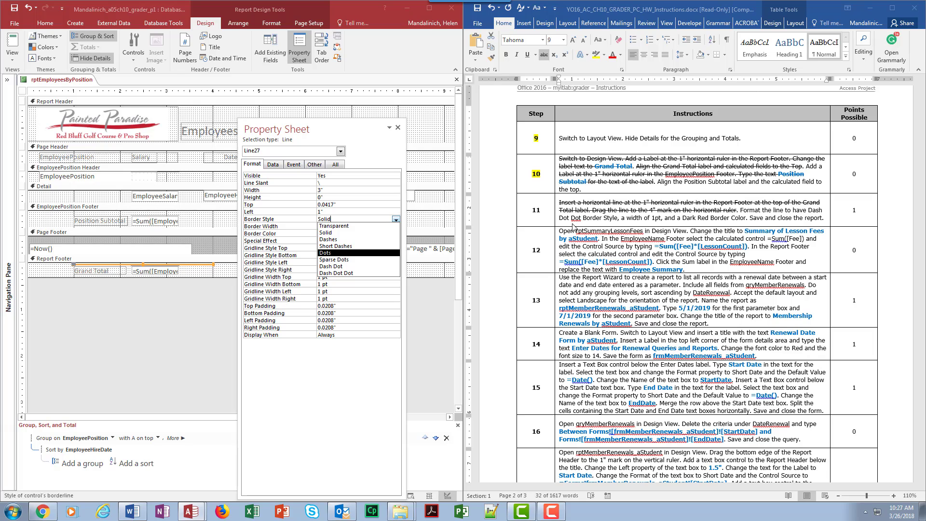
left_click(367, 274)
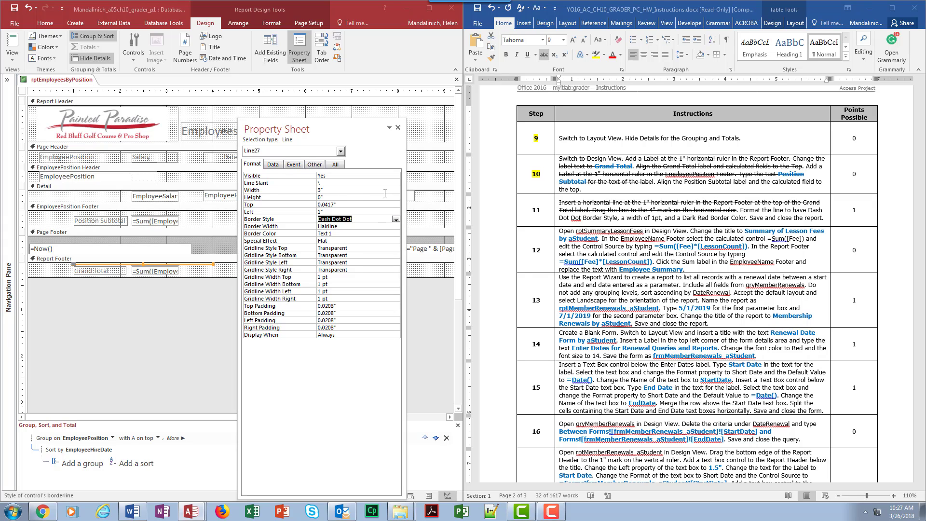
Examine the dash-dot-dot line above the Grand Total row of rptEmployeesByPosition in Layout View with the Access window maximized.
left_click(398, 128)
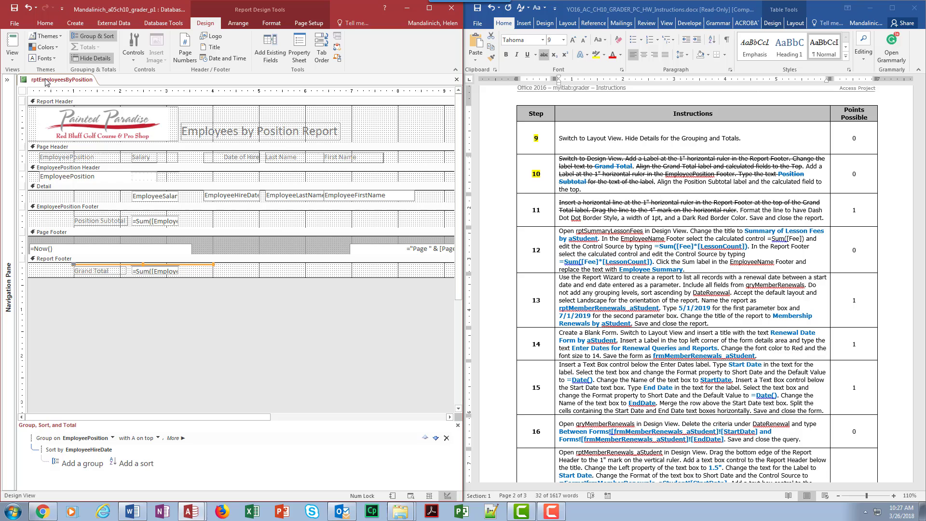
left_click(429, 8)
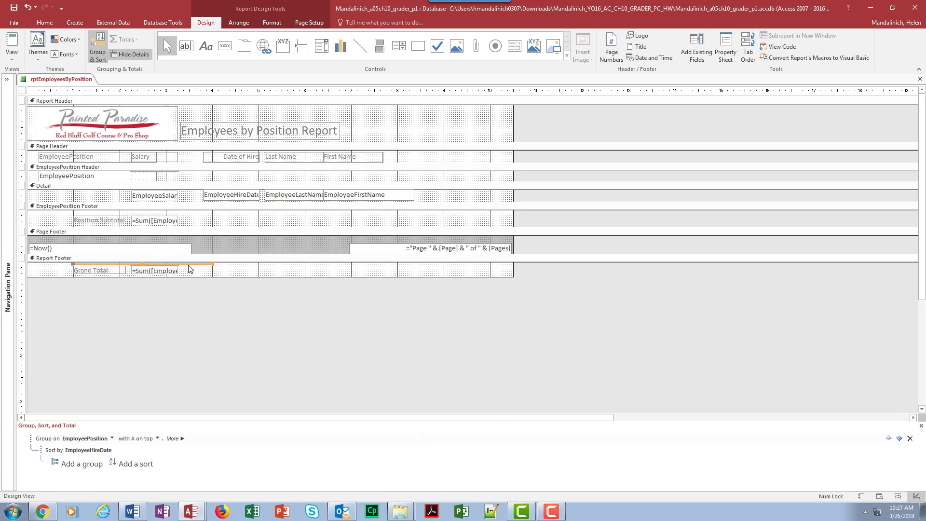
left_click(12, 55)
left_click(27, 118)
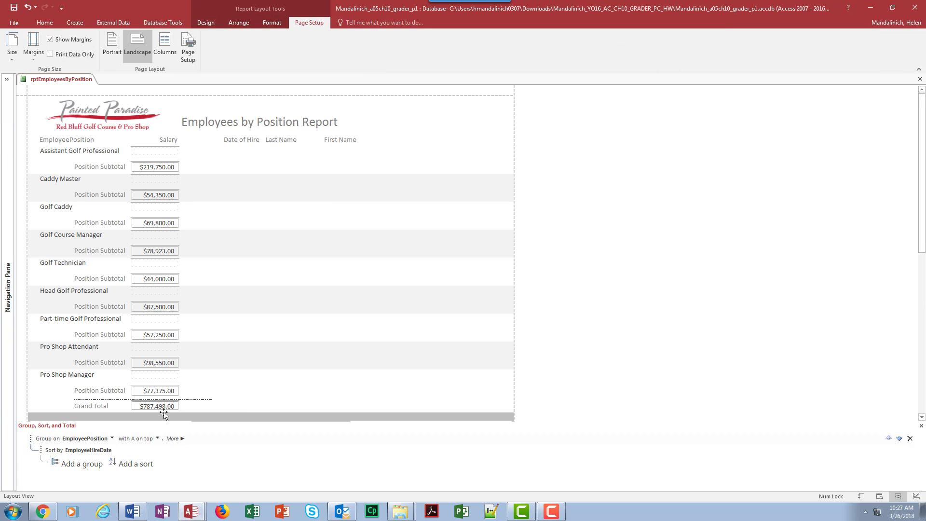
scroll(259, 411, "down", 1)
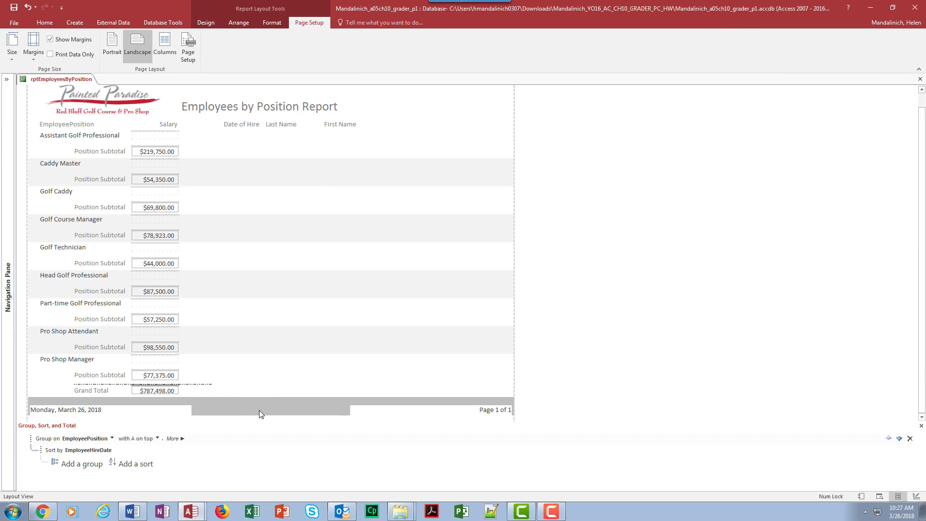
left_click(205, 386)
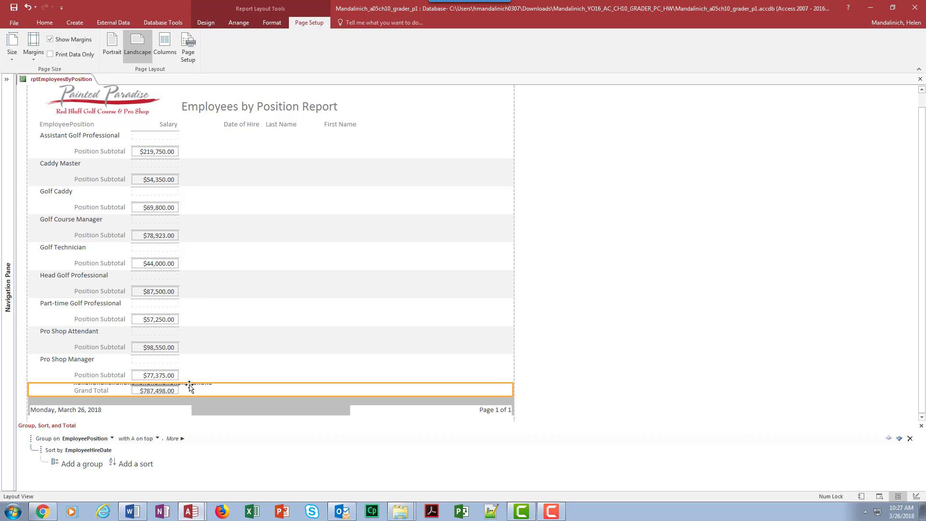
left_click(201, 373)
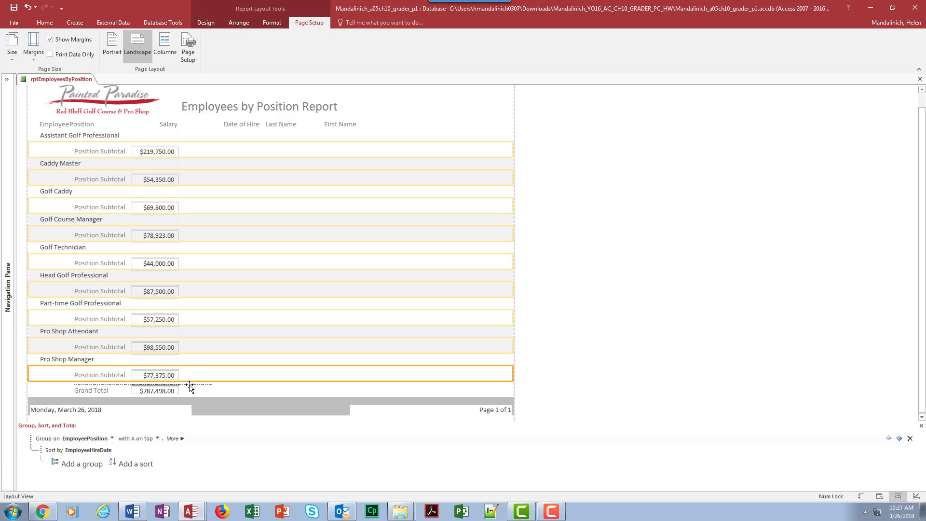
left_click(189, 386)
left_click(111, 389)
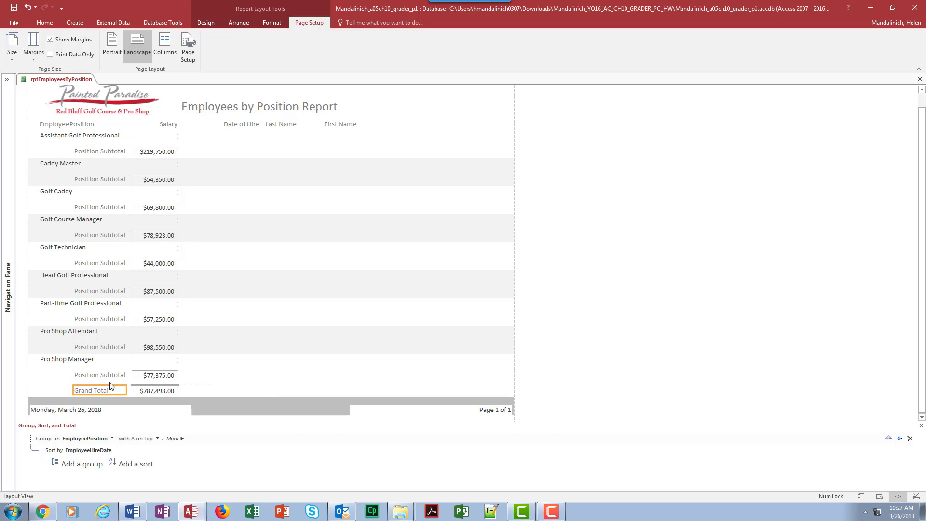
left_click(77, 384)
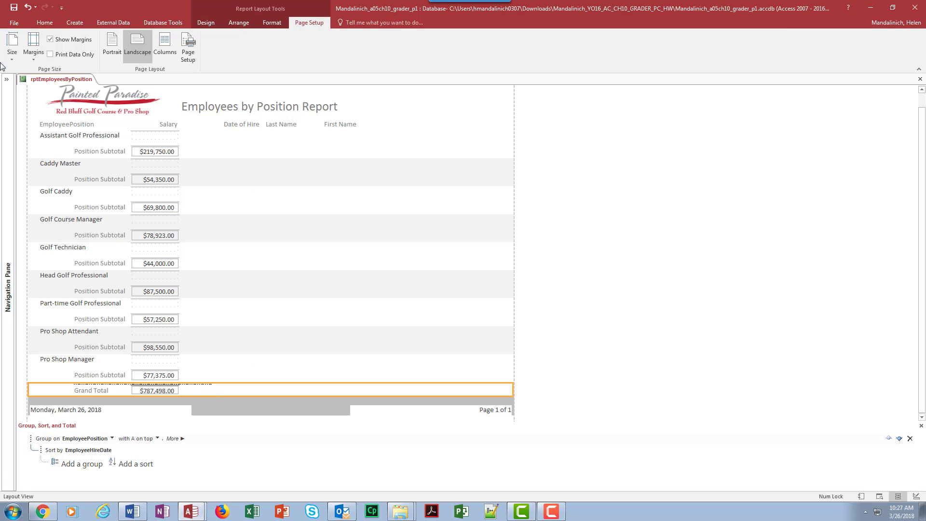
Return the report to Design View and set the Border Width of the Report Footer line to 1 pt in its properties.
left_click(43, 23)
left_click(12, 51)
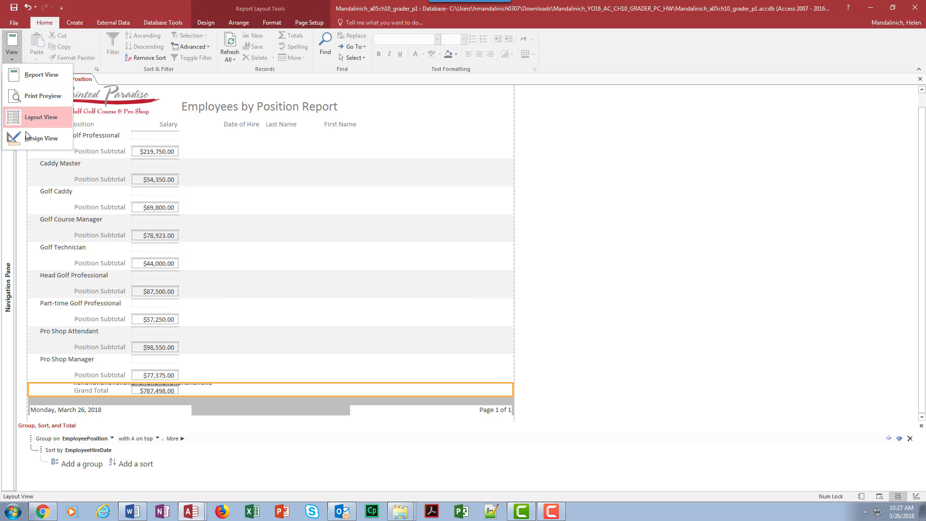
left_click(27, 137)
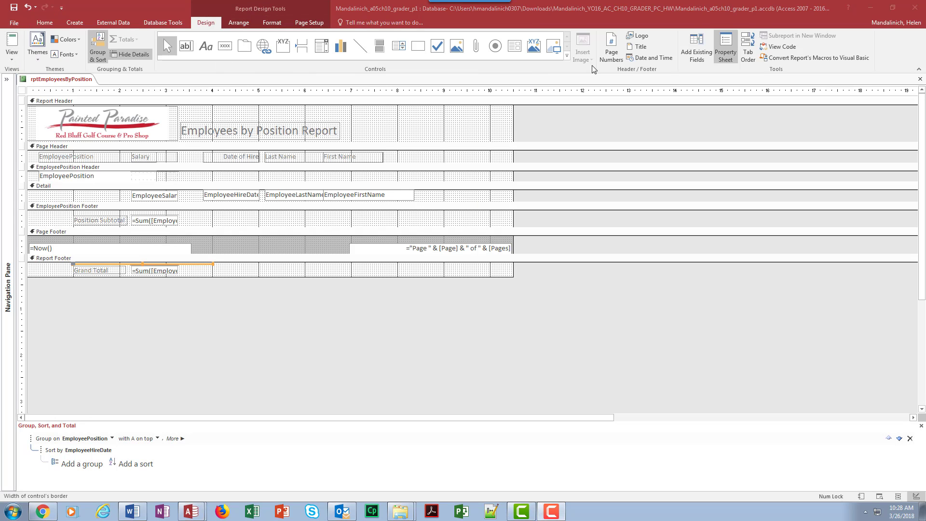
left_click(730, 52)
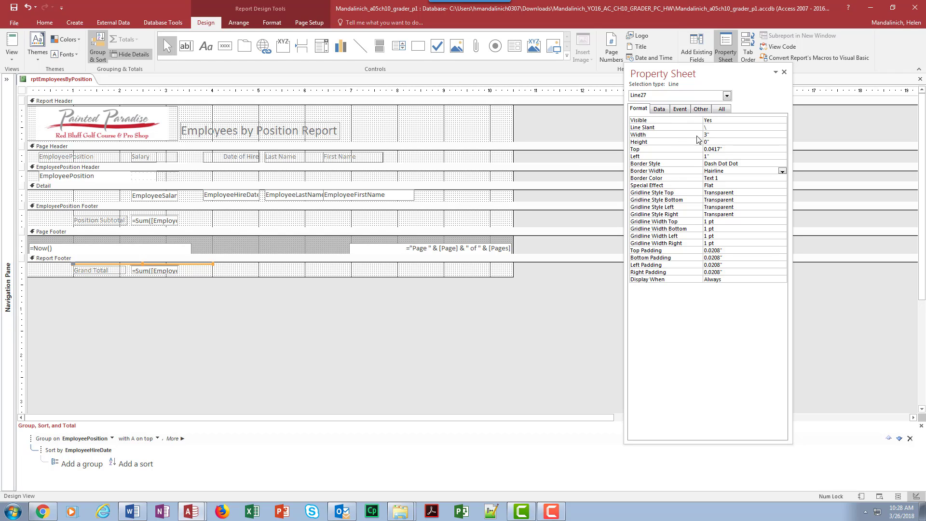
left_click(782, 172)
left_click(774, 185)
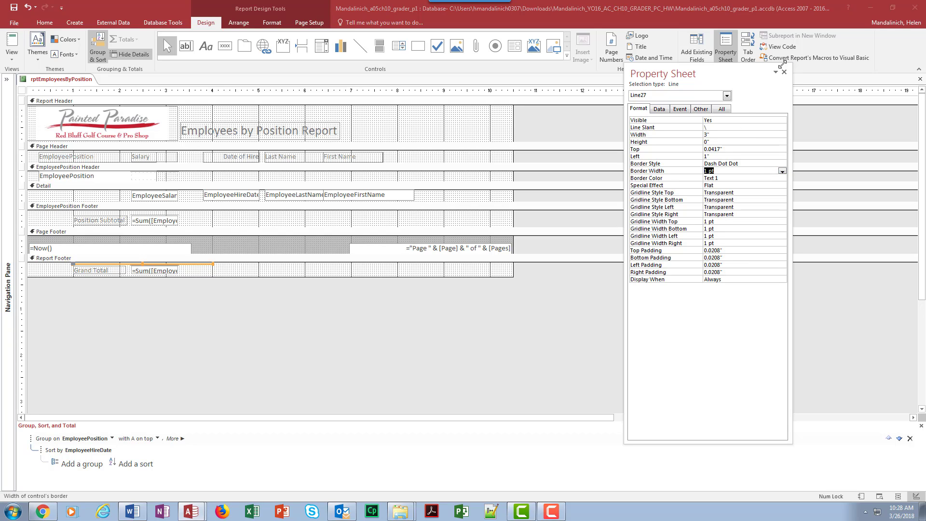
Restore the side-by-side windows and, in Word, strike through the step 11 text about the Dash Dot Dot border style and 1pt width.
left_click_drag(747, 75, 532, 68)
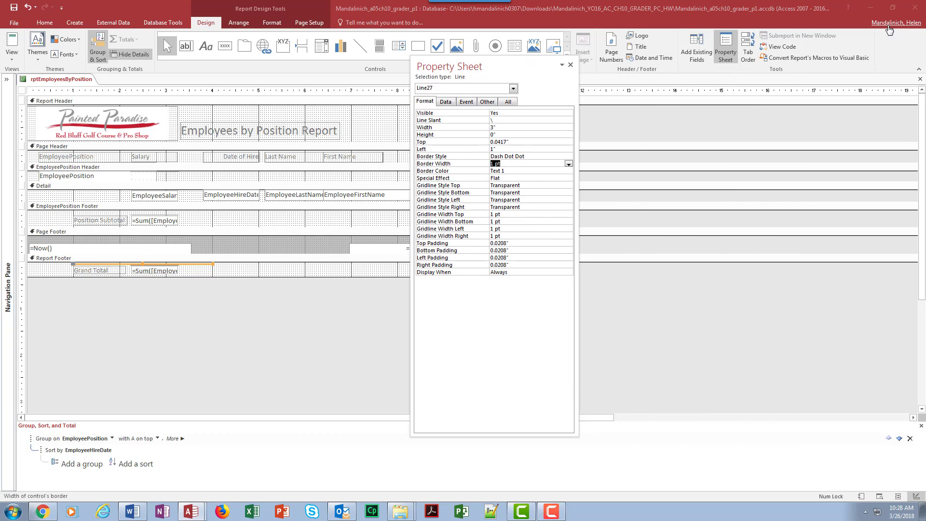
left_click(894, 11)
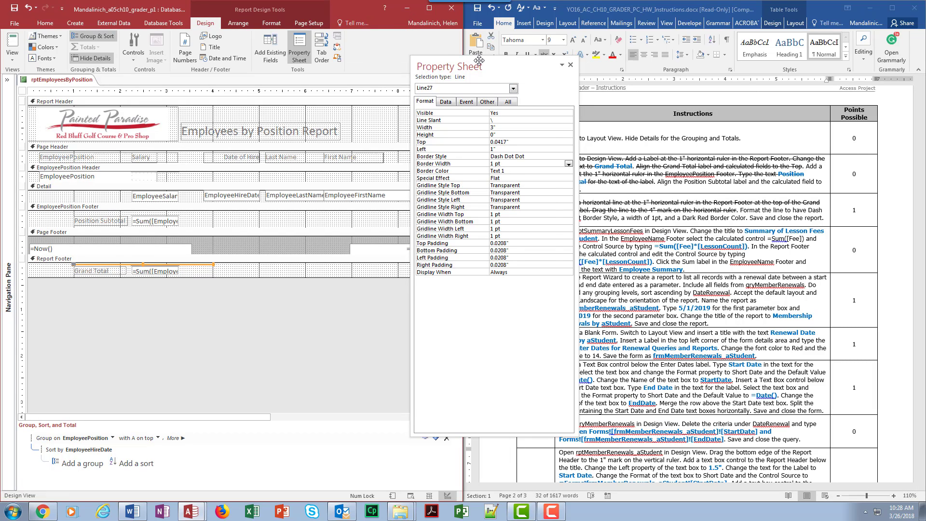
left_click_drag(482, 66, 205, 154)
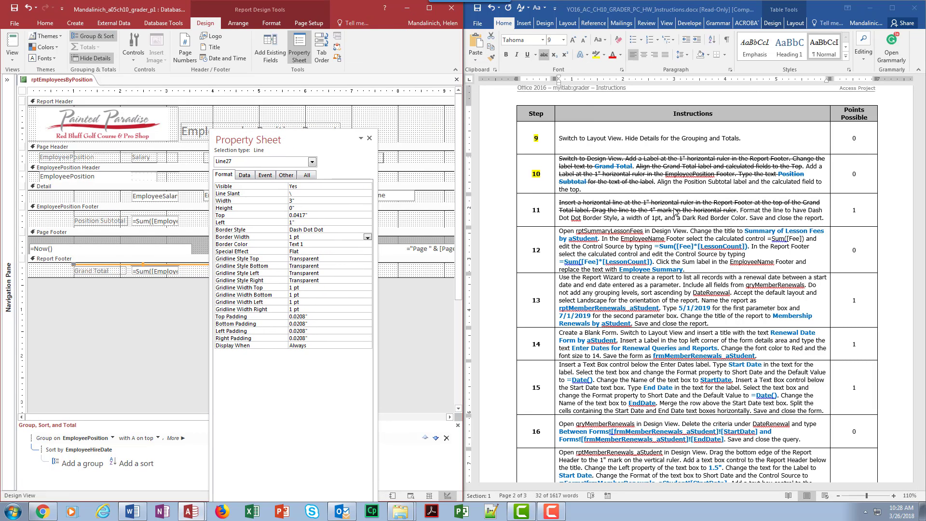
left_click(742, 210)
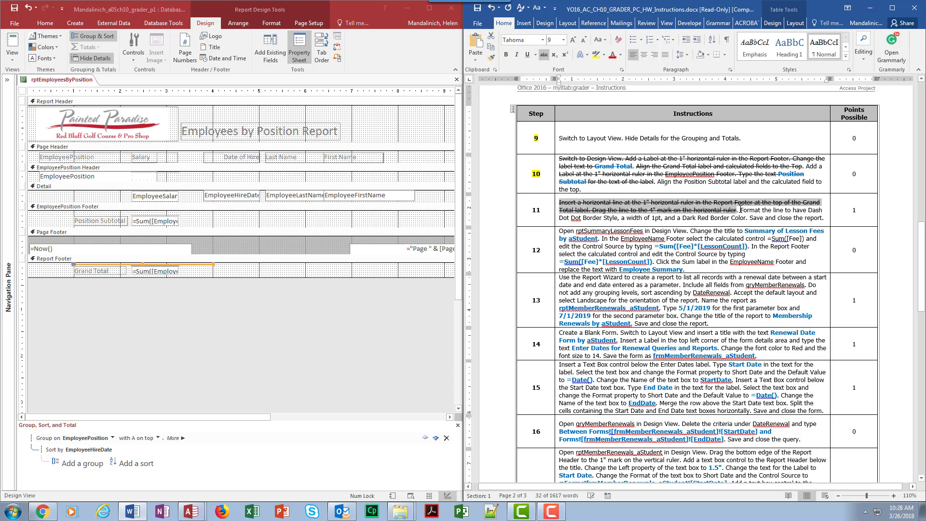
left_click_drag(740, 210, 662, 218)
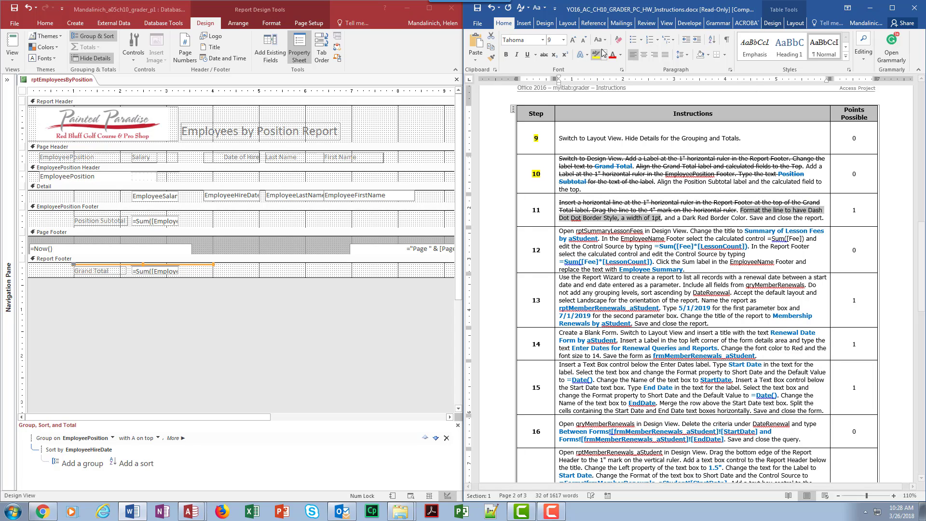
left_click(544, 56)
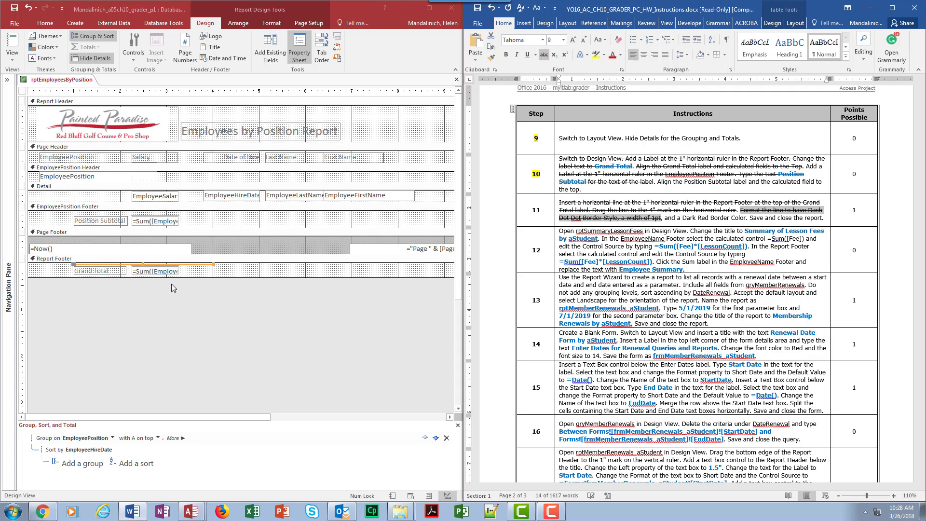
Switch to Access, set the Border Color of the Report Footer line to Dark Red, and close its properties.
left_click(295, 52)
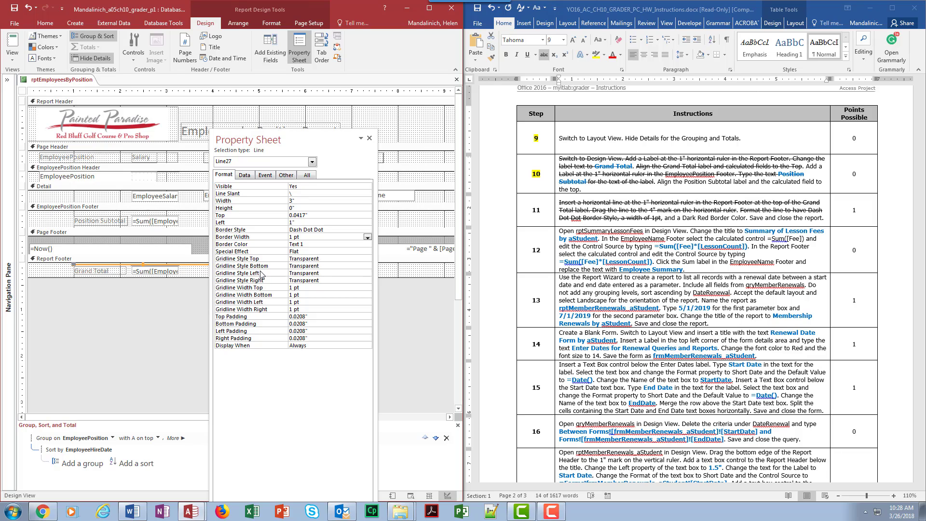
left_click(311, 242)
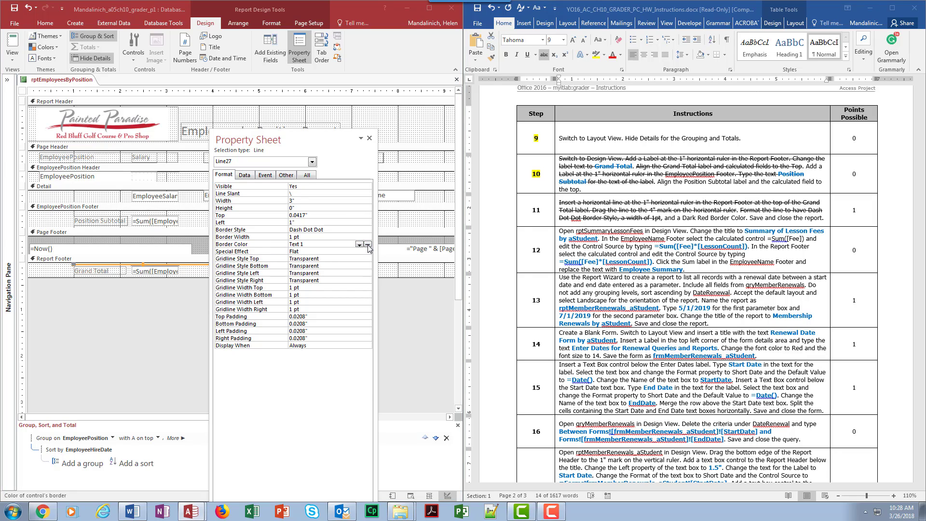
left_click(359, 245)
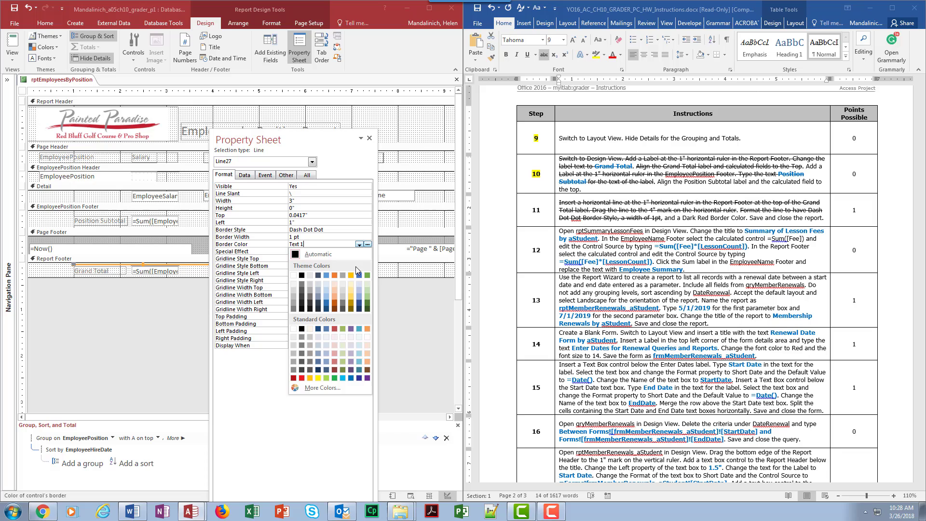
left_click(293, 378)
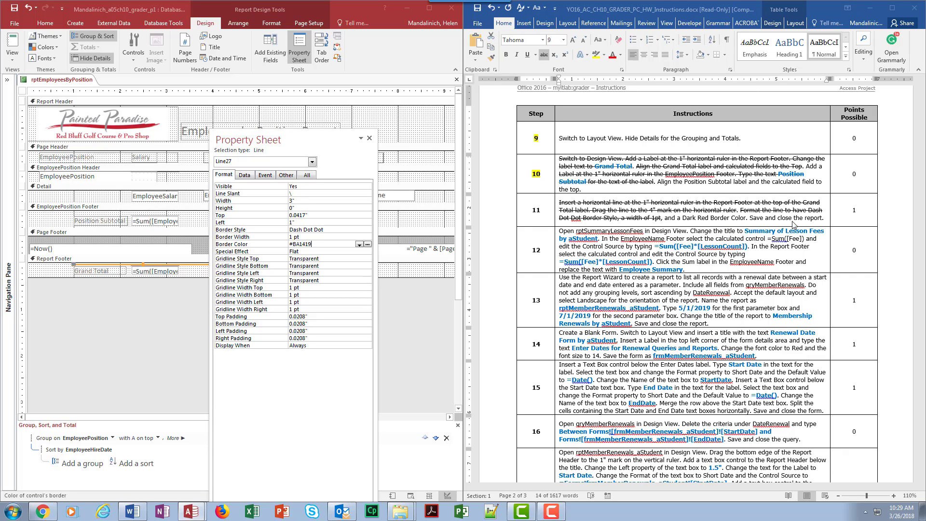
left_click(370, 138)
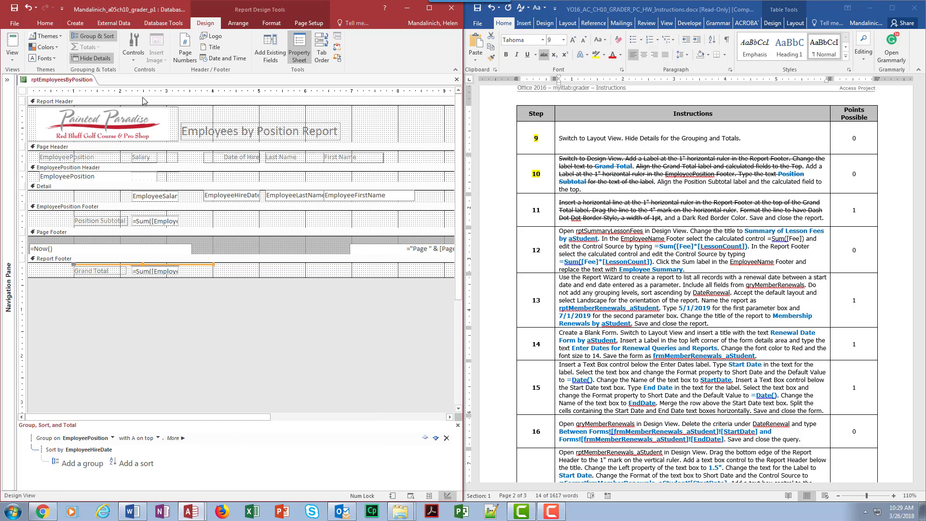
Check the formatted line in Report View and Layout View, and close rptEmployeesByPosition.
left_click(12, 43)
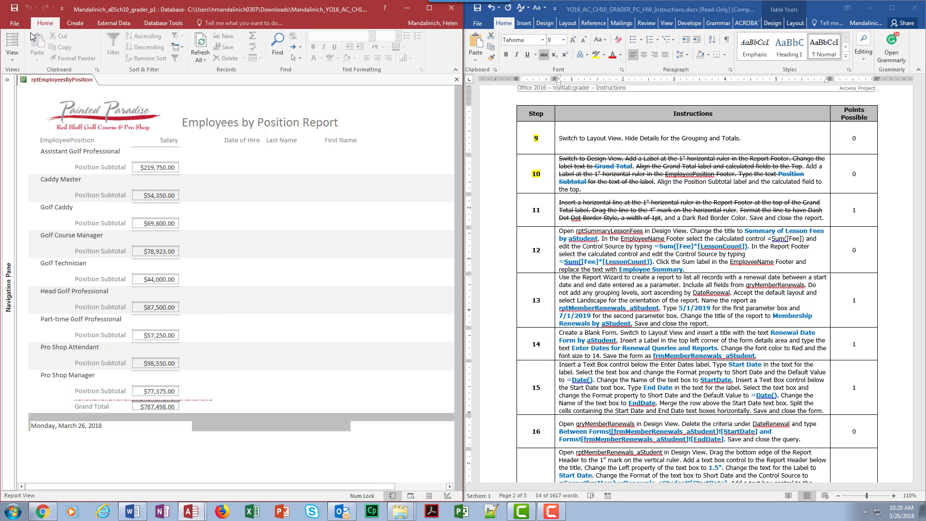
left_click(12, 45)
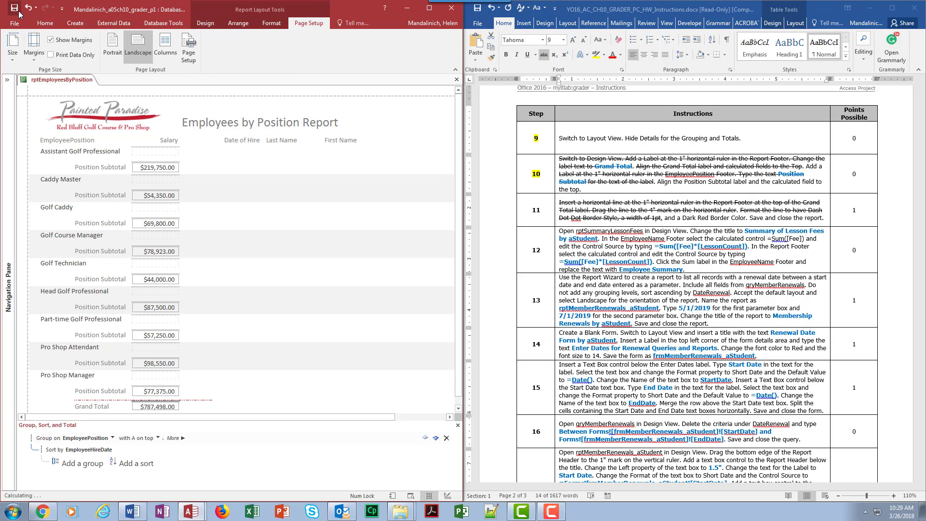
left_click(456, 80)
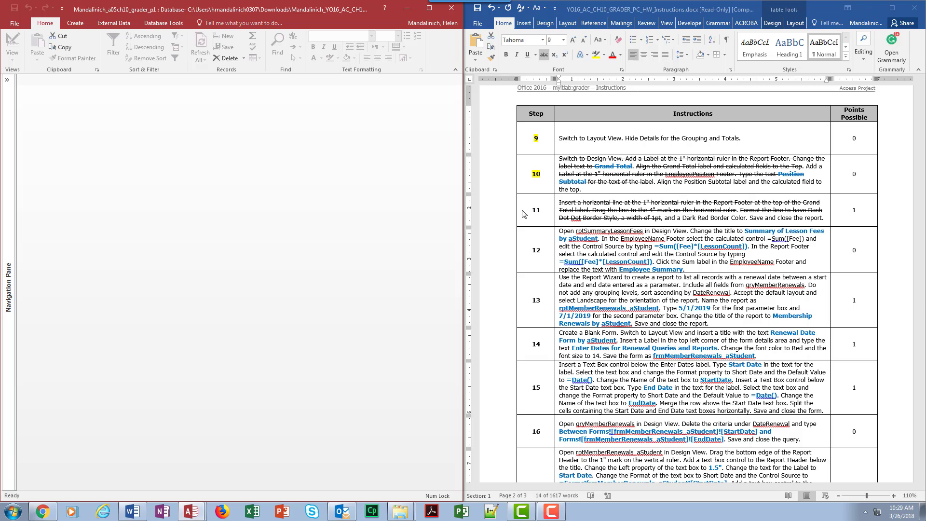
Switch to Word and highlight step number 11 in yellow.
left_click_drag(524, 215, 546, 213)
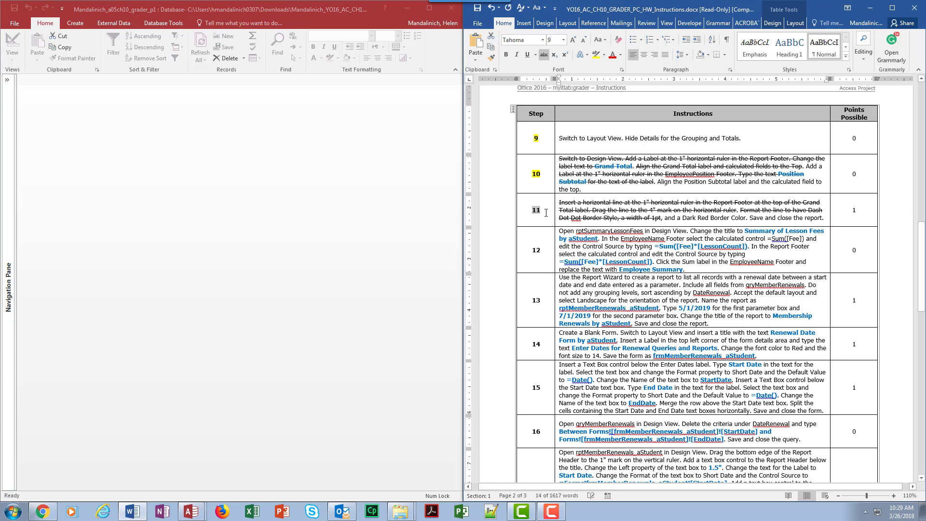
left_click(596, 55)
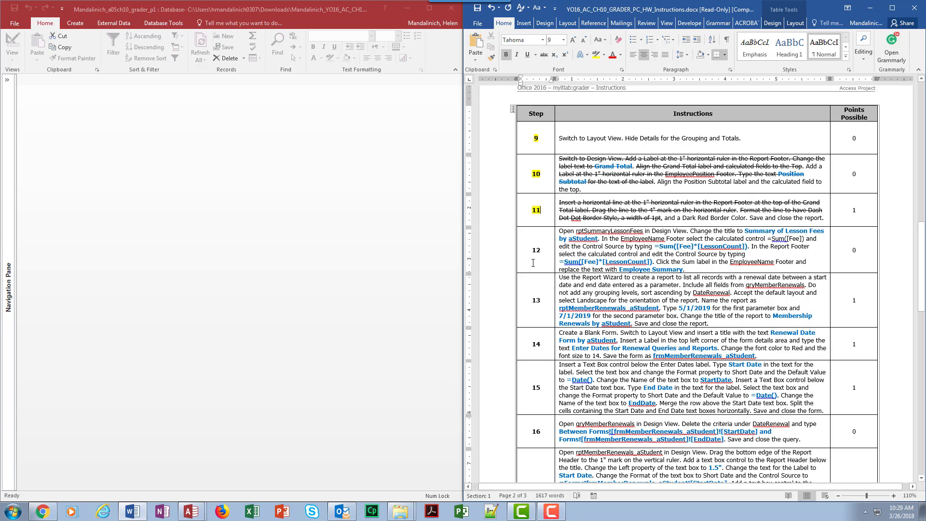
Switch to Access, open the rptSummaryLessonFees report in Design View, and collapse the list of database objects.
left_click(7, 79)
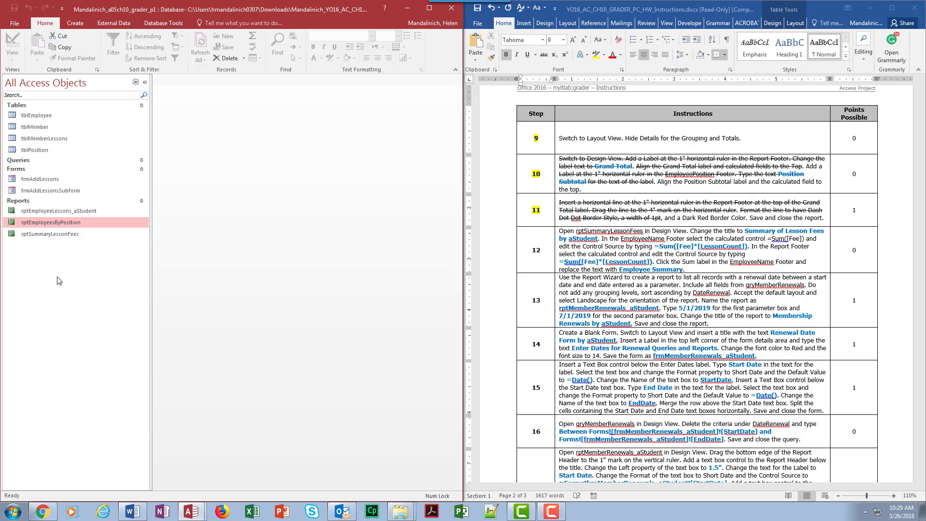
left_click(53, 234)
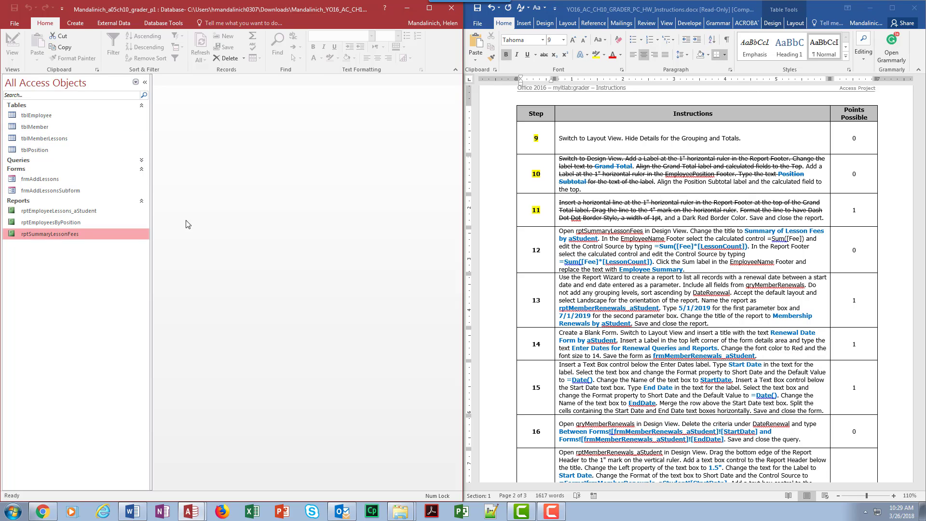
right_click(58, 235)
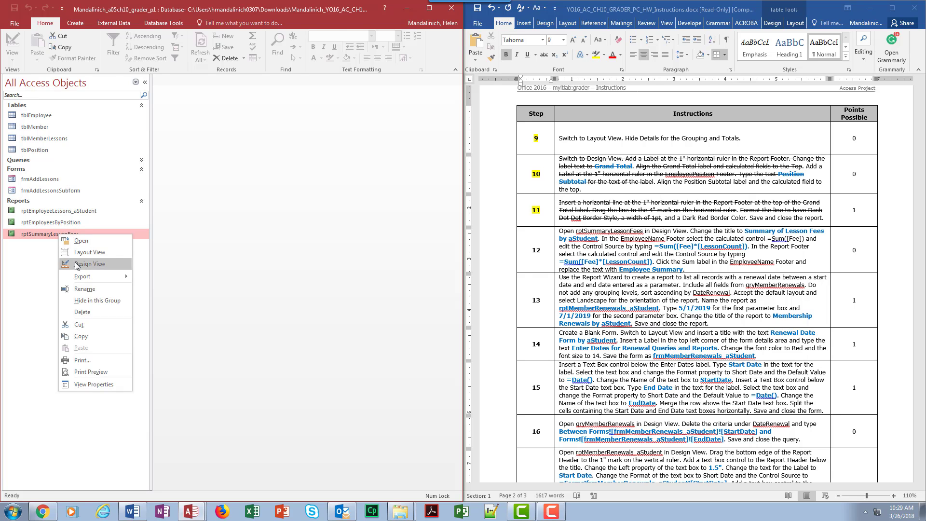
left_click(77, 266)
left_click(145, 82)
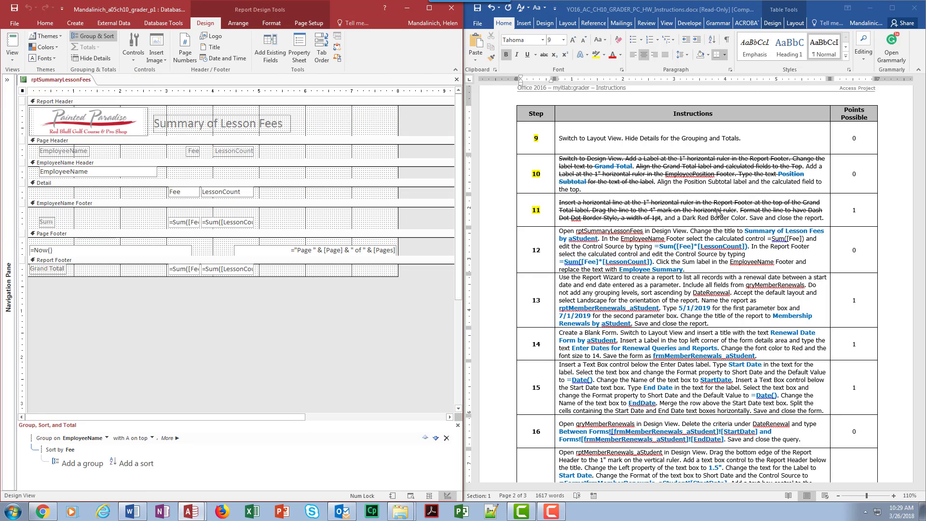
Switch to Word and strike through the step 12 sentence about opening rptSummaryLessonFees in Design View.
left_click(686, 231)
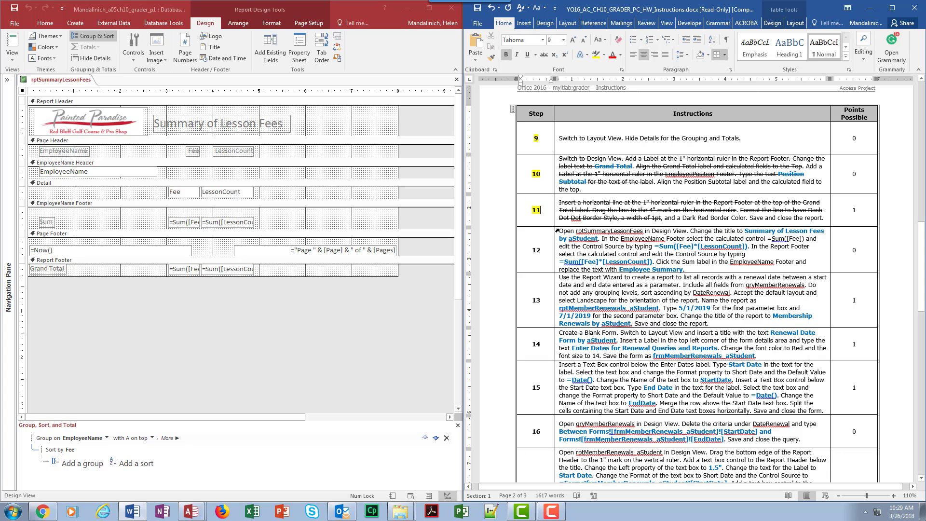
mouse_move(561, 231)
left_mouse_down()
mouse_move(633, 224)
mouse_move(685, 232)
mouse_move(558, 231)
left_mouse_up()
left_click(685, 236)
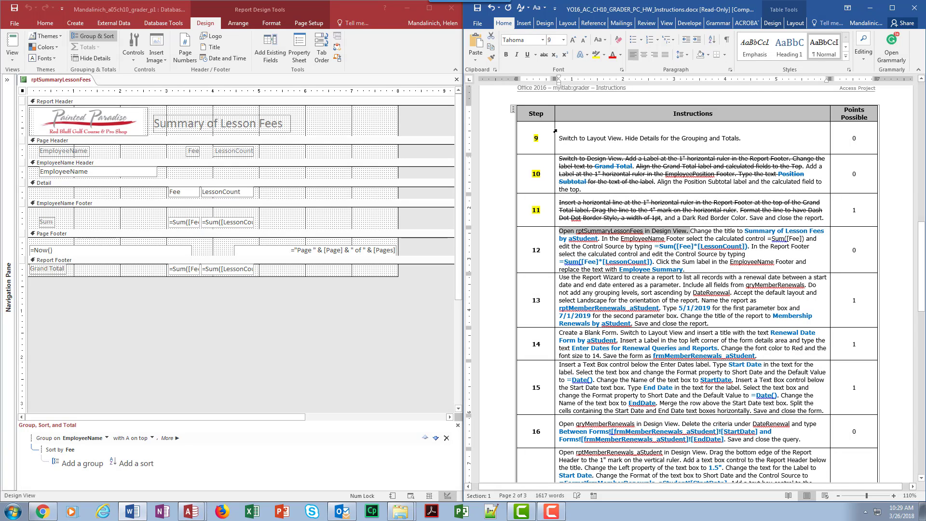
left_click(544, 55)
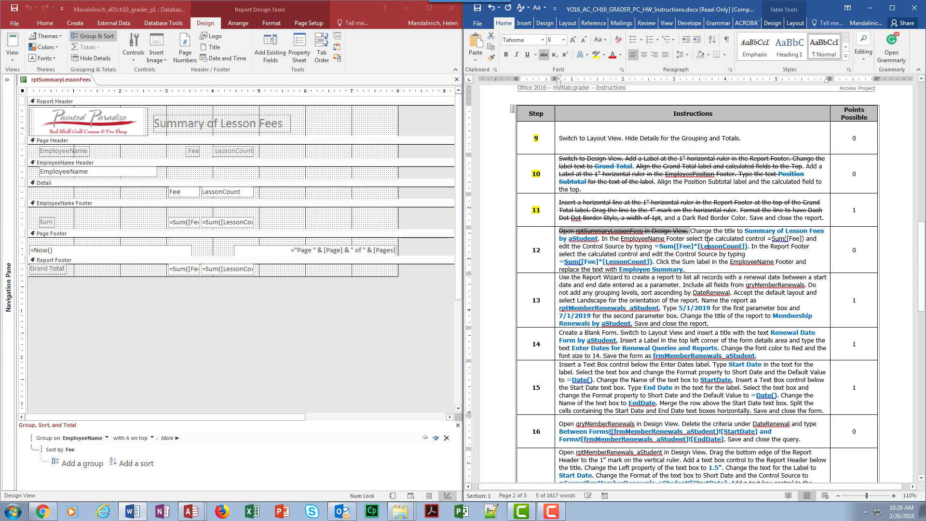
Switch to Access and change the report title to "Summary of Lesson Fees by aStudent".
left_click(248, 124)
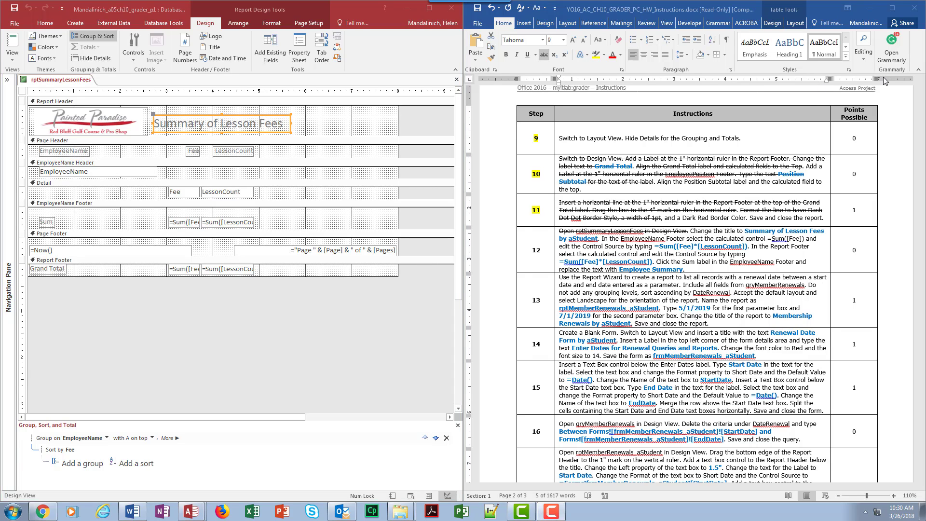
left_click(293, 127)
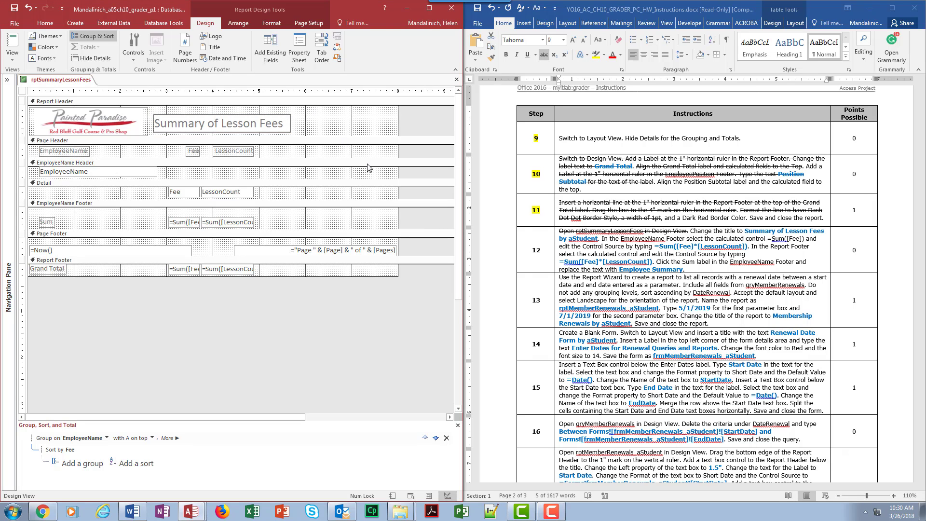
type("by aStudent")
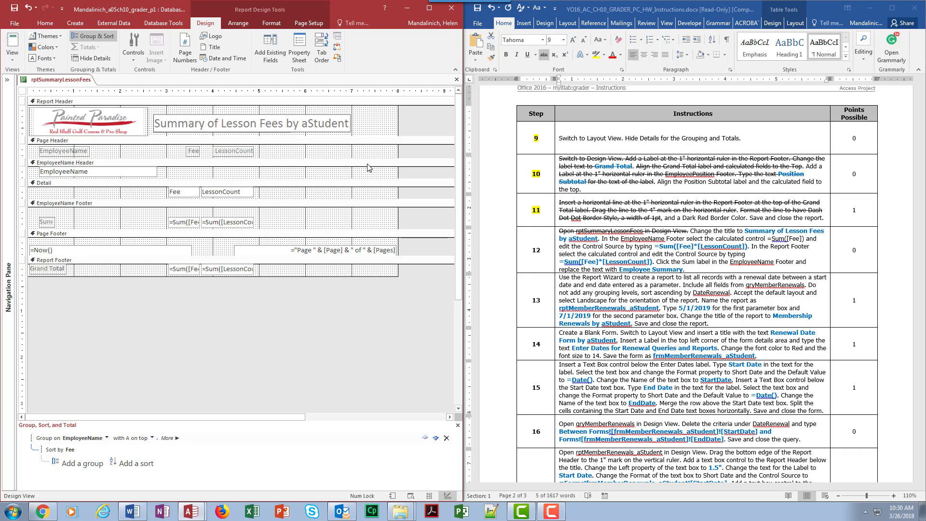
Switch to Word and strike through the step 12 sentence about changing the report title.
left_click(603, 238)
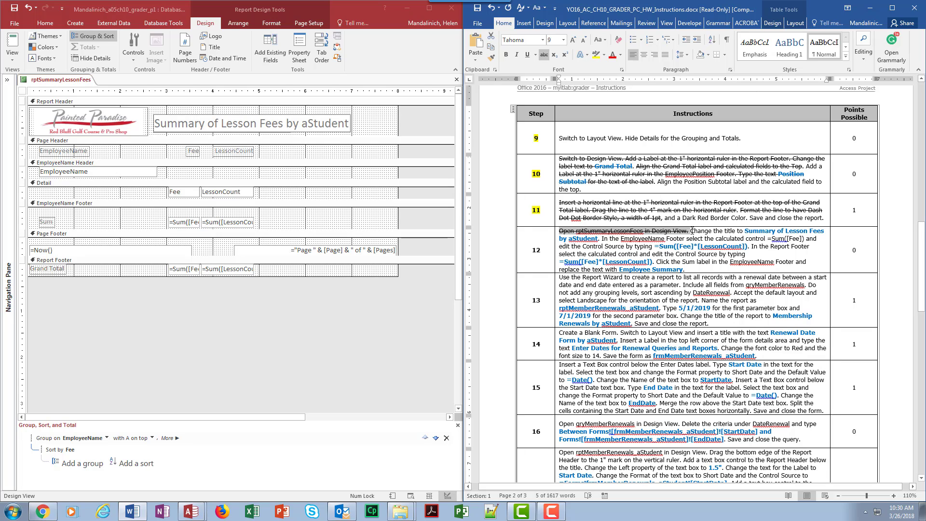
left_click_drag(692, 231, 602, 239)
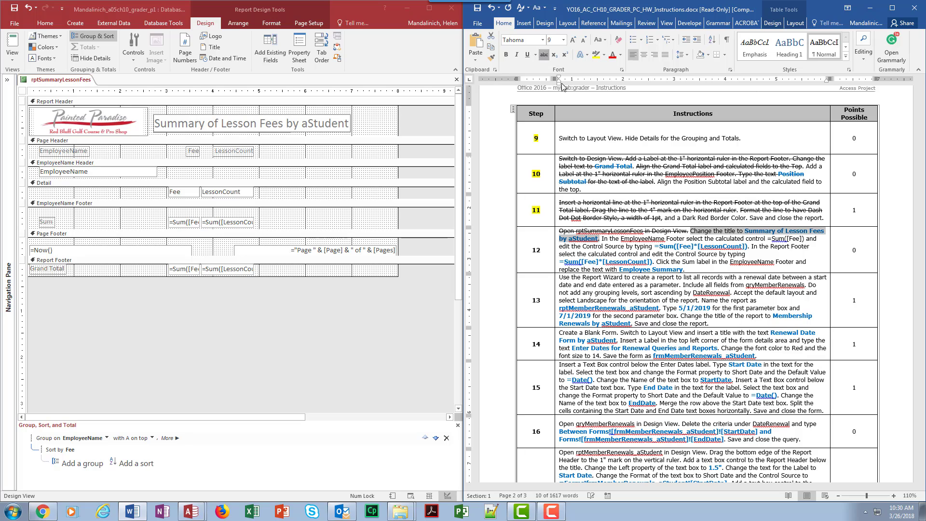
left_click(544, 54)
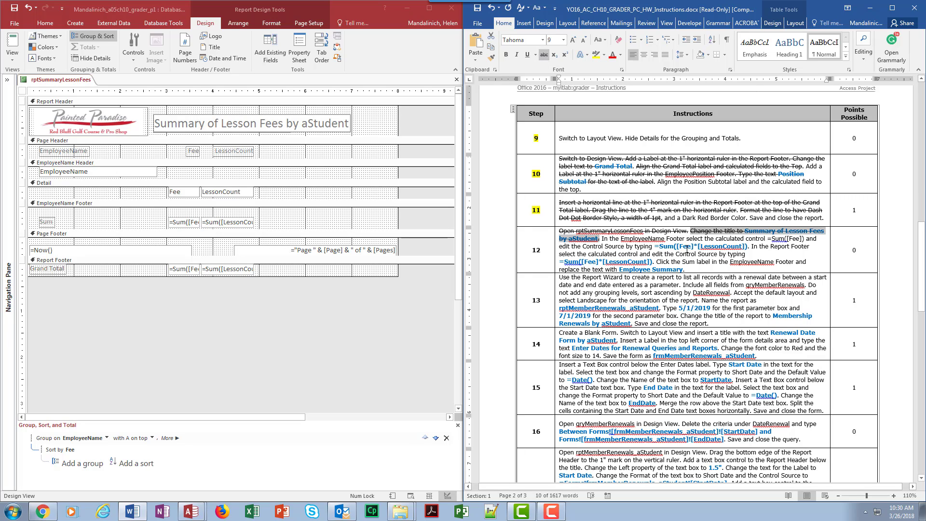
Switch to Access, open the Control Source of the EmployeeName Footer's fee sum in the Zoom dialog, and set the dialog's font size to 14.
left_click(69, 208)
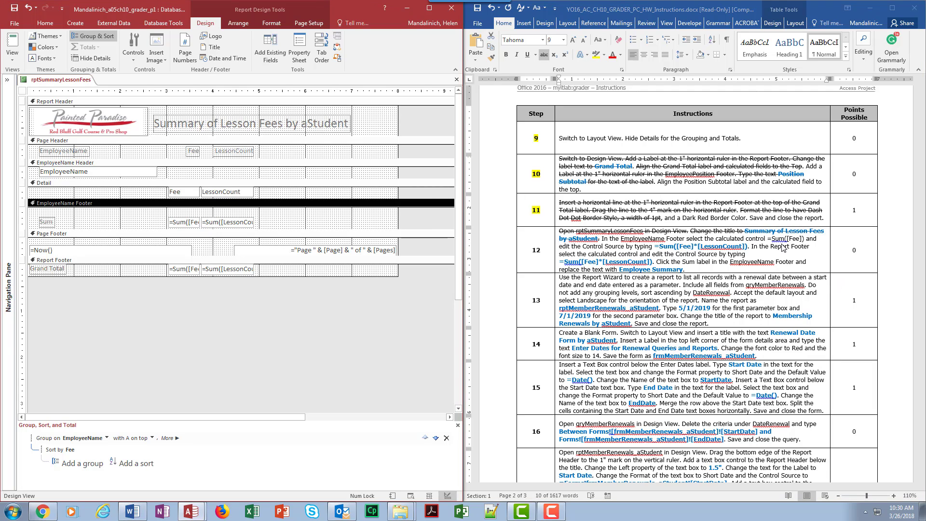
left_click(179, 223)
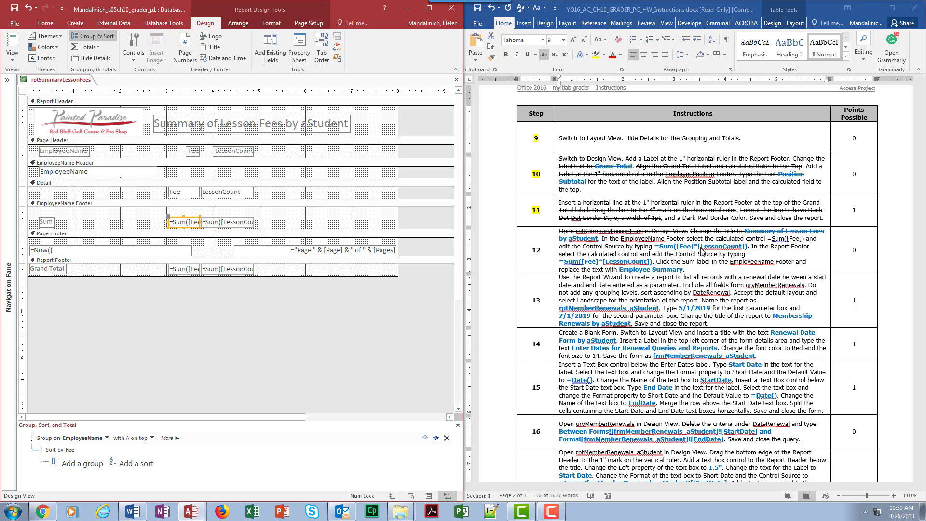
right_click(184, 223)
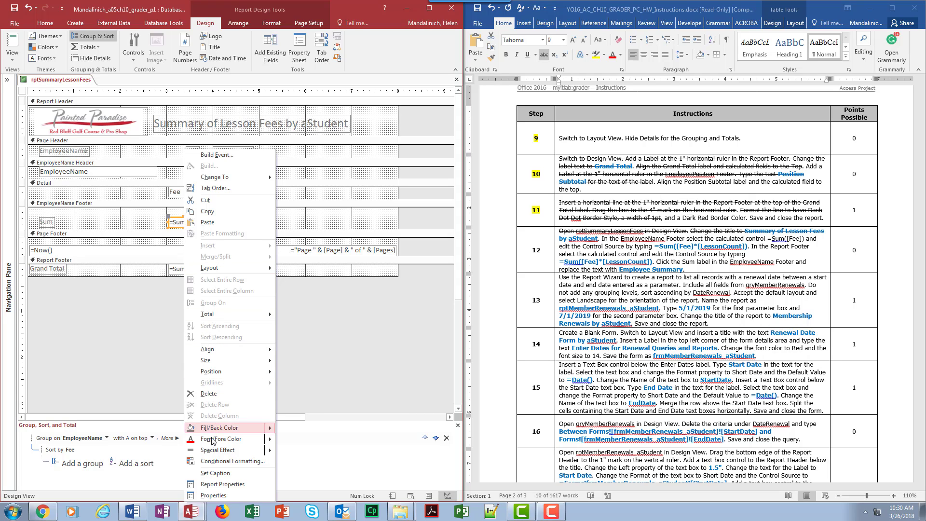
left_click(217, 495)
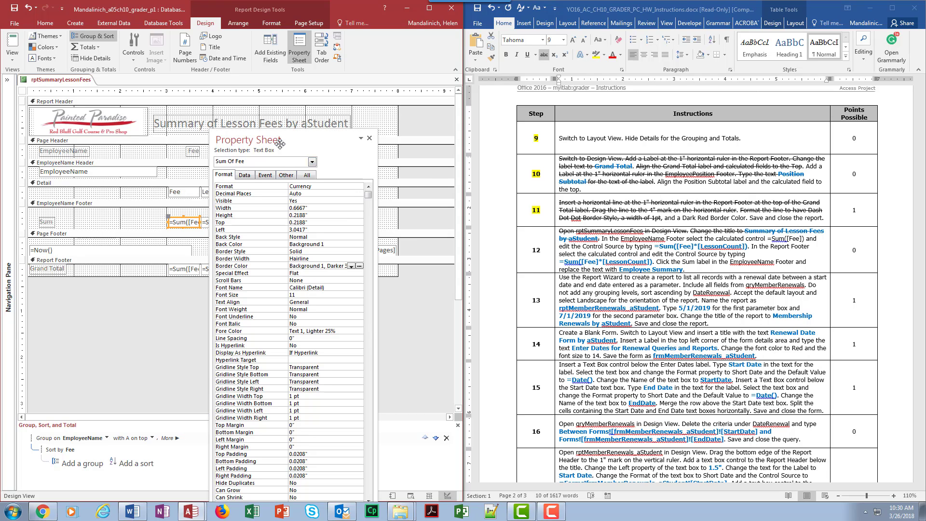
left_click_drag(299, 138, 358, 139)
left_click(304, 180)
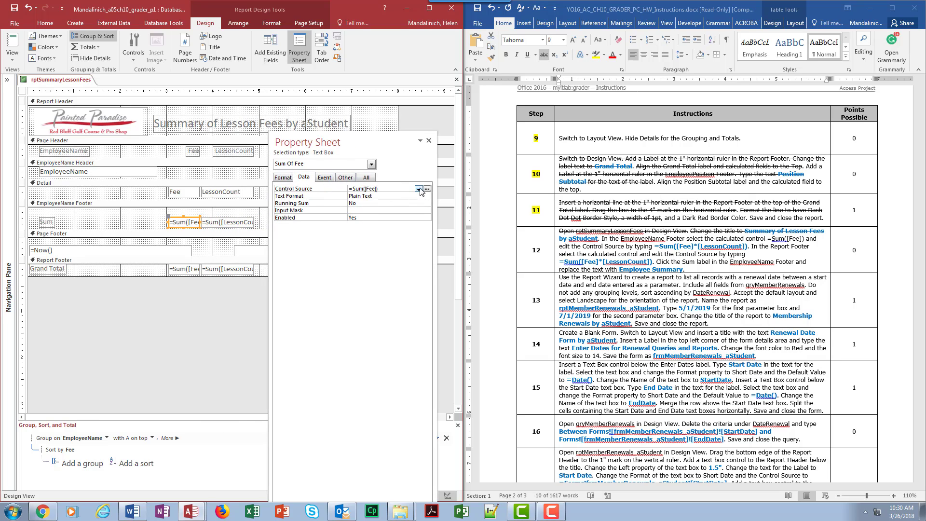
right_click(398, 189)
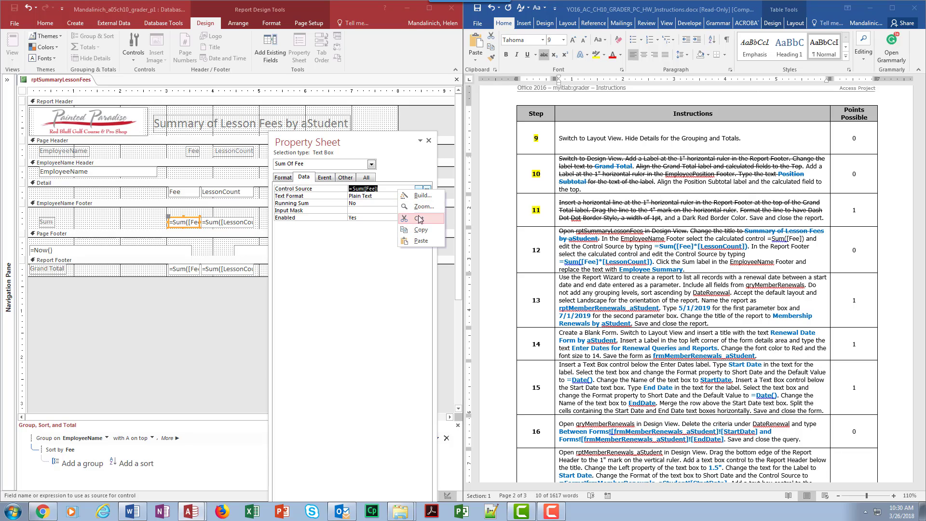
left_click(420, 207)
left_click_drag(249, 132, 282, 257)
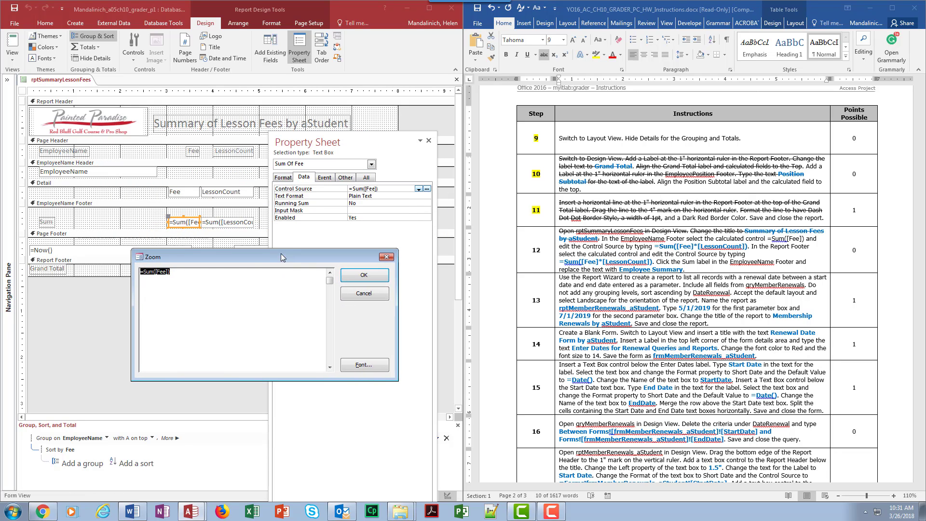
left_click(375, 369)
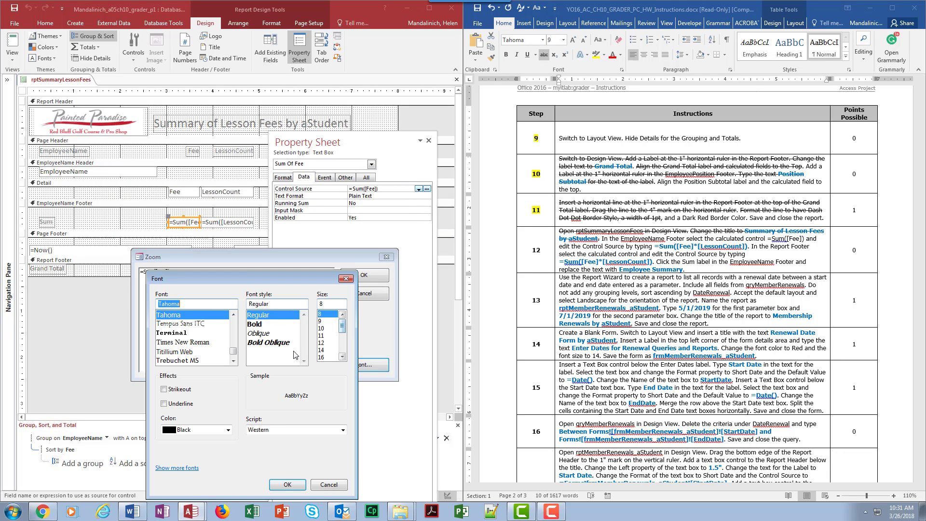
left_click(321, 350)
left_click(288, 484)
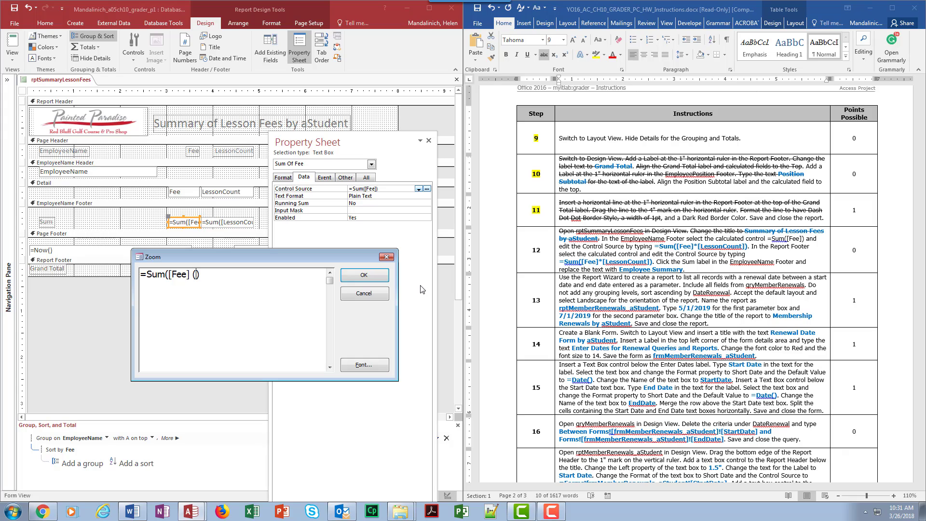
Set the EmployeeName Footer fee sum's Control Source to =Sum([Fee] * [LessonCount]).
type("* ")
type("[:esspmCpi")
key("BackSpace")
key("BackSpace")
key("BackSpace")
key("BackSpace")
key("BackSpace")
key("BackSpace")
key("BackSpace")
key("BackSpace")
type("LessonCount]")
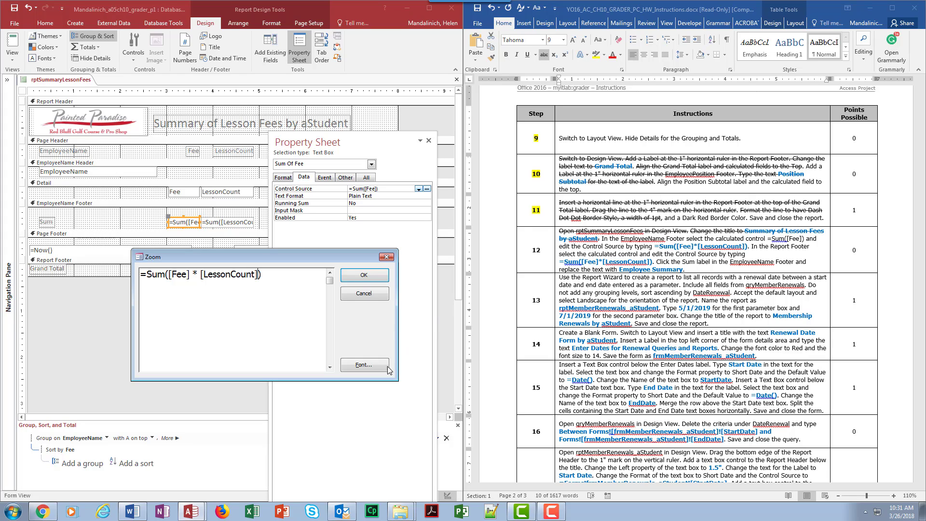
left_click(365, 276)
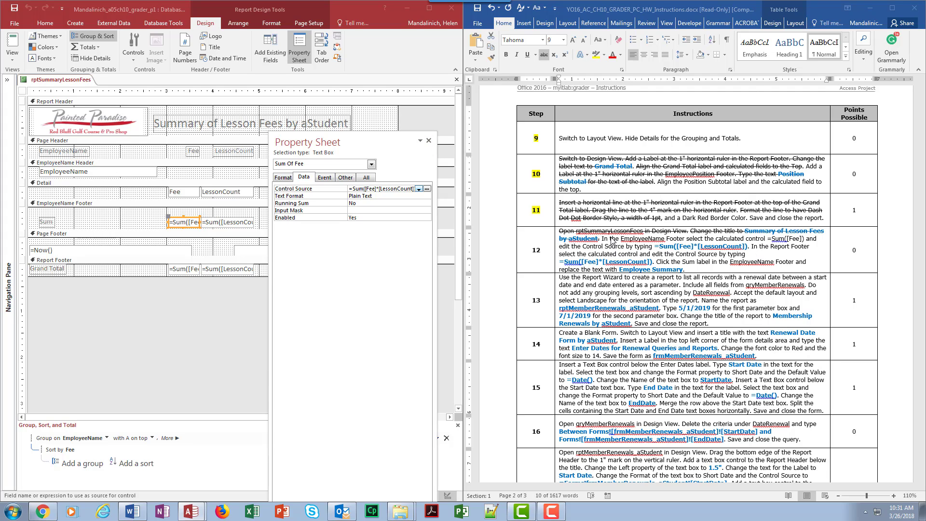
Switch to Word and strike through the step 12 sentence about the EmployeeName Footer calculated control.
left_click_drag(602, 239, 749, 247)
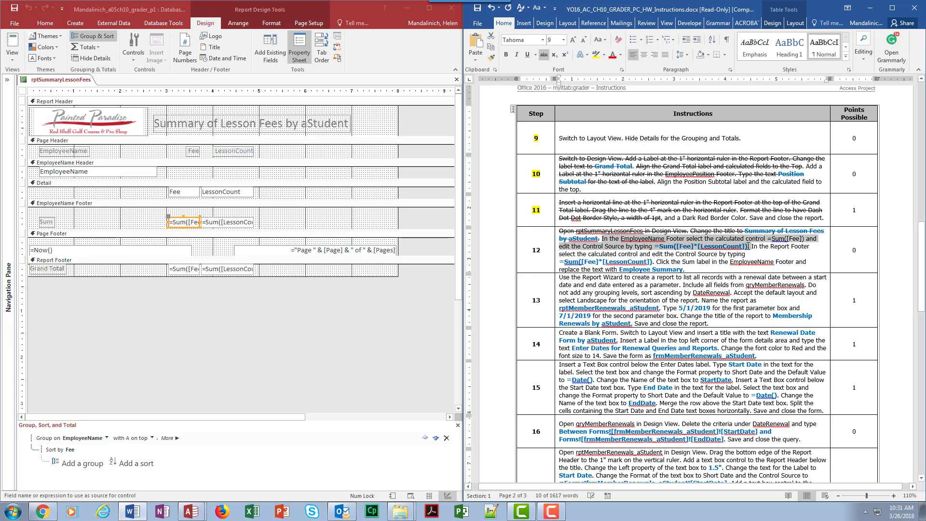
left_click(544, 55)
Switch to Access, set the Report Footer fee sum's Control Source to =Sum([Fee] * [LessonCount]), and close its properties.
double_click(189, 270)
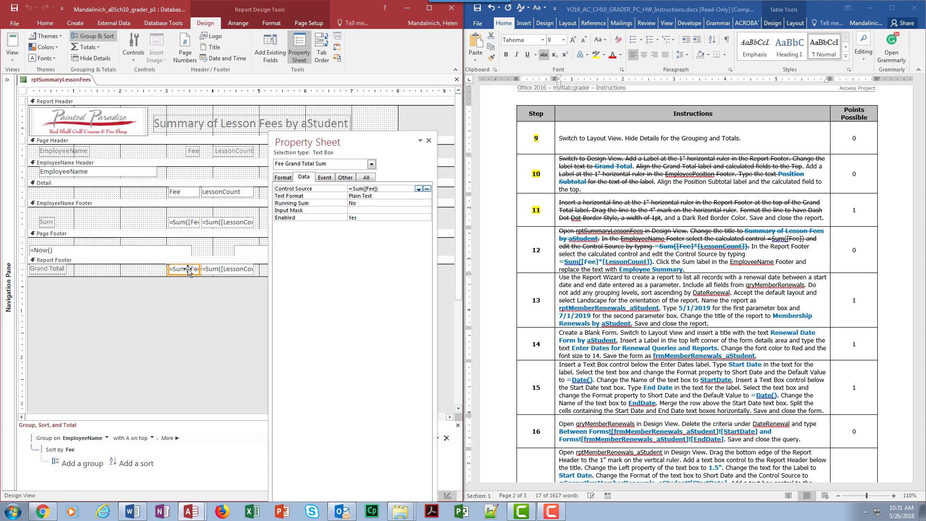
right_click(369, 188)
left_click(373, 209)
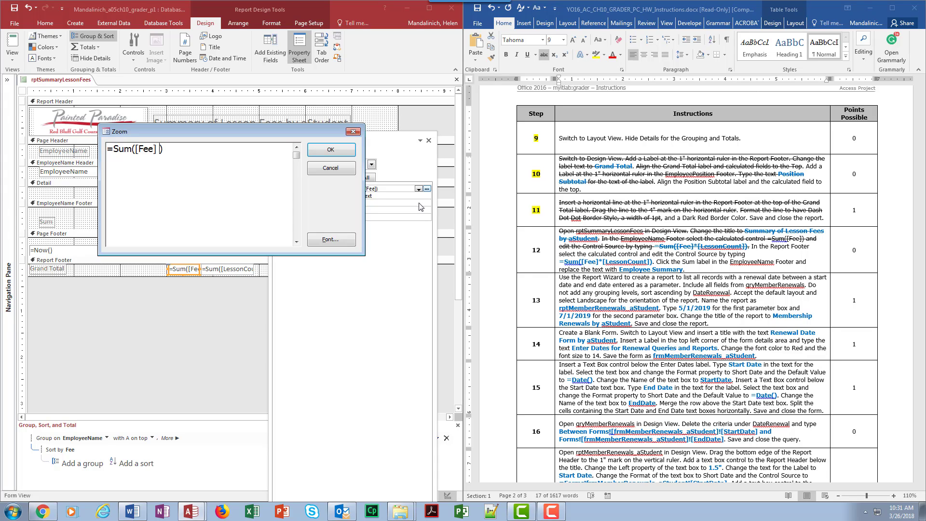
type("* [LessonCount")
key("Return")
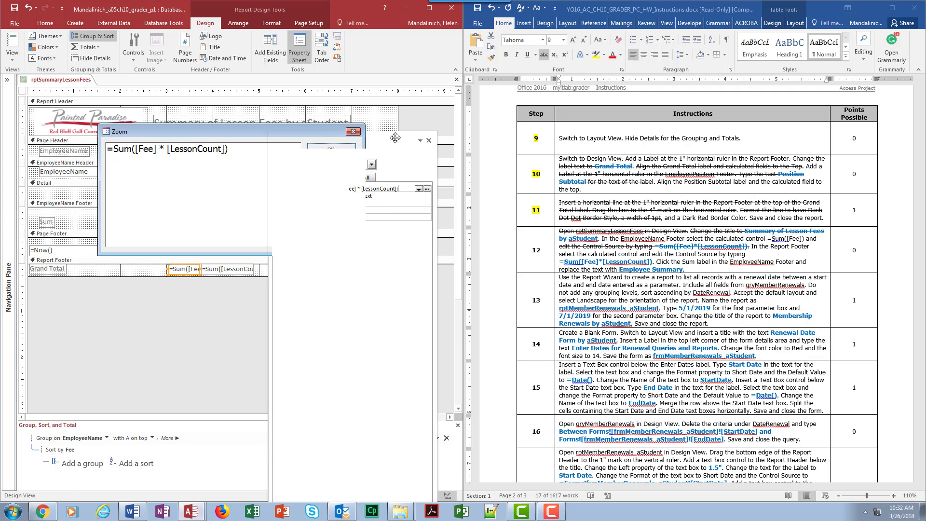
left_click(428, 140)
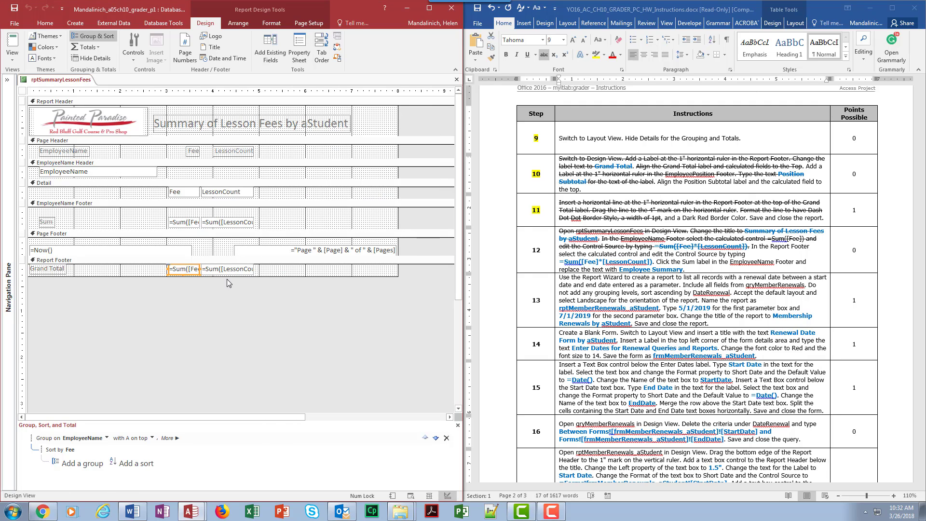
left_click(50, 269)
double_click(51, 268)
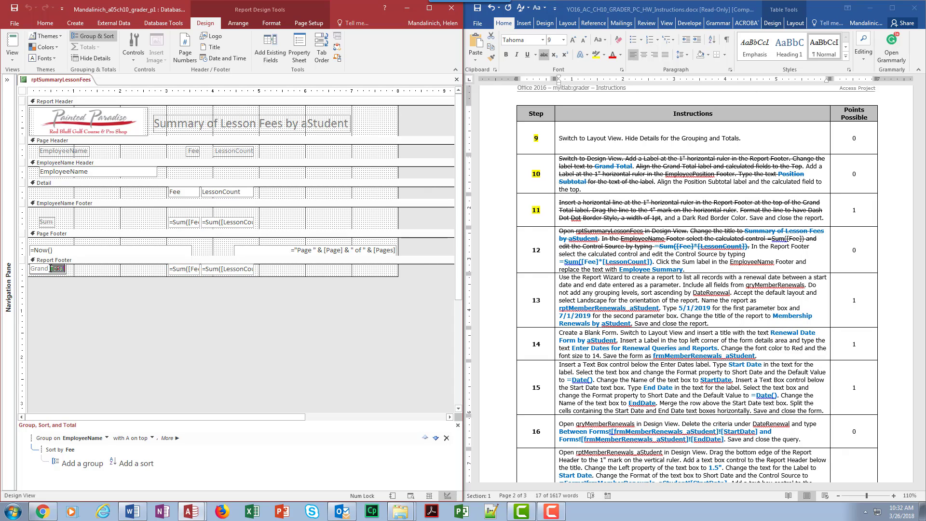
key("BackSpace")
type("ummary")
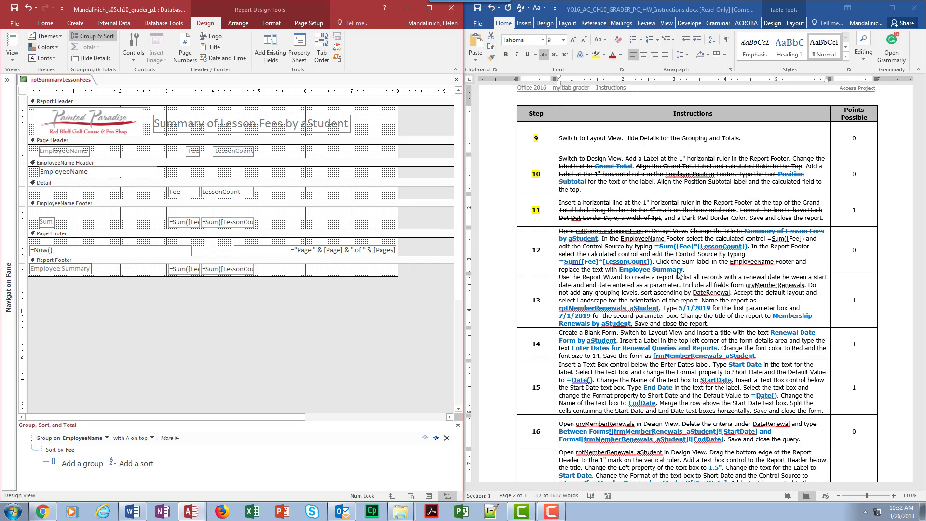
left_click(27, 9)
left_click(27, 8)
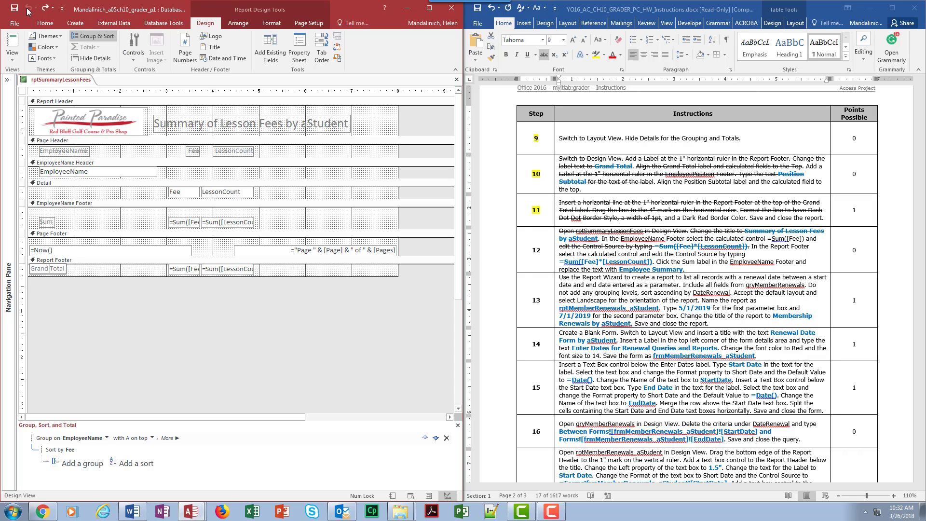
Replace the Sum label's text in the EmployeeName Footer with "Employee Summary".
double_click(50, 224)
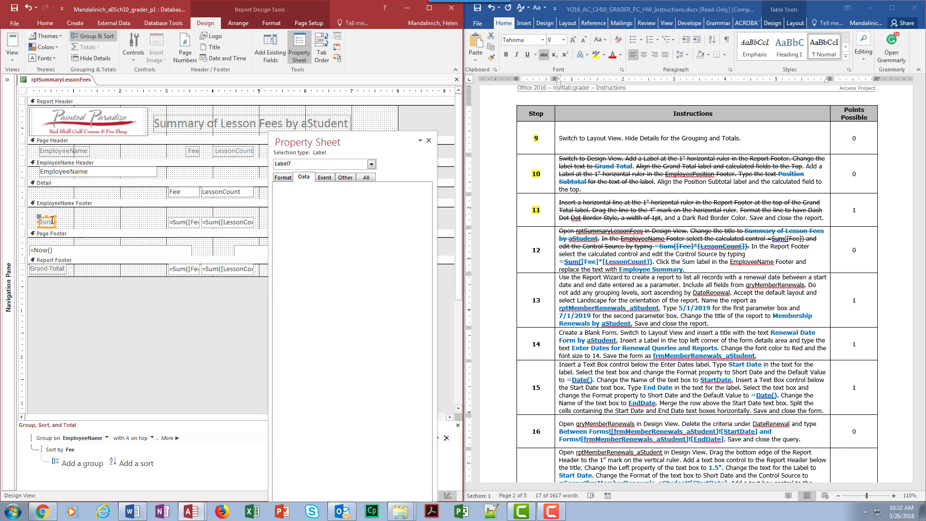
left_click(53, 222)
left_click_drag(53, 223, 37, 223)
type("EmployeeN")
key("BackSpace")
key("BackSpace")
type("e Summary")
left_click(137, 225)
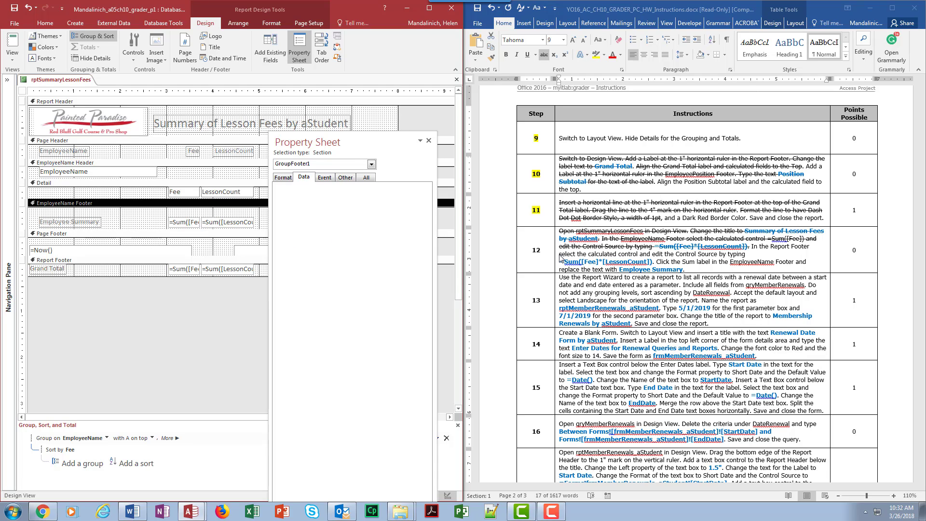
Switch to Word and highlight step number 12 in yellow.
double_click(534, 250)
left_click(596, 55)
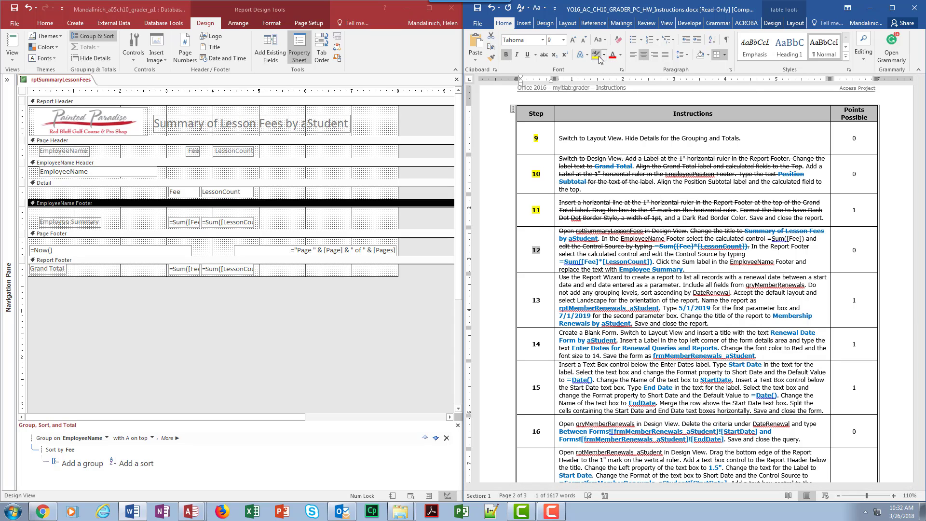